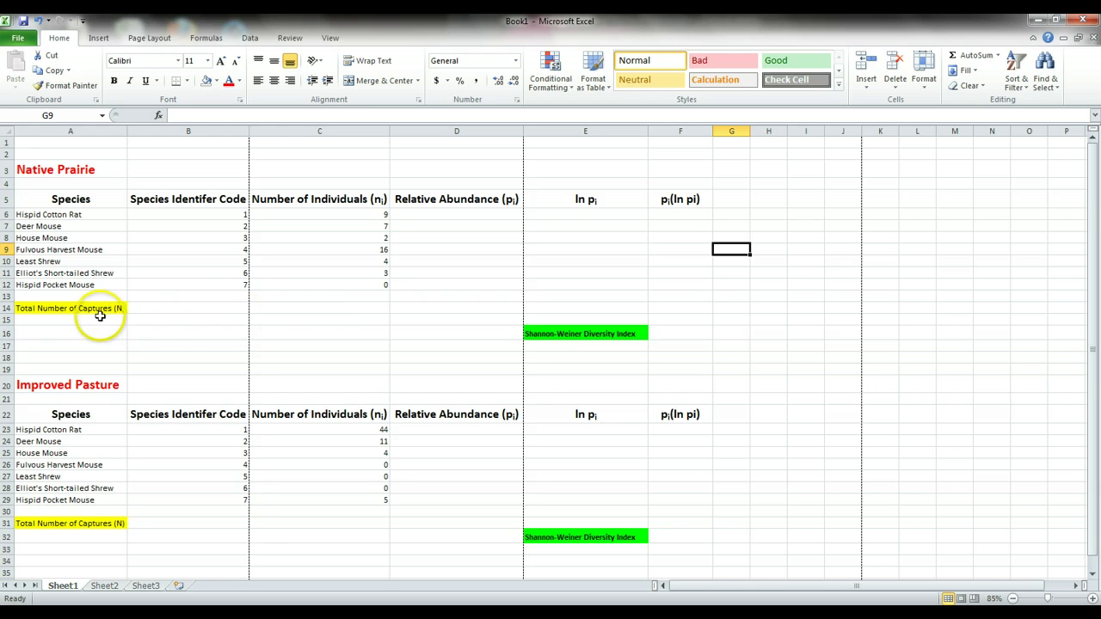
Enter =SUM(C6:C12) in C14 so the Native Prairie total captures shows 41.
left_click(293, 308)
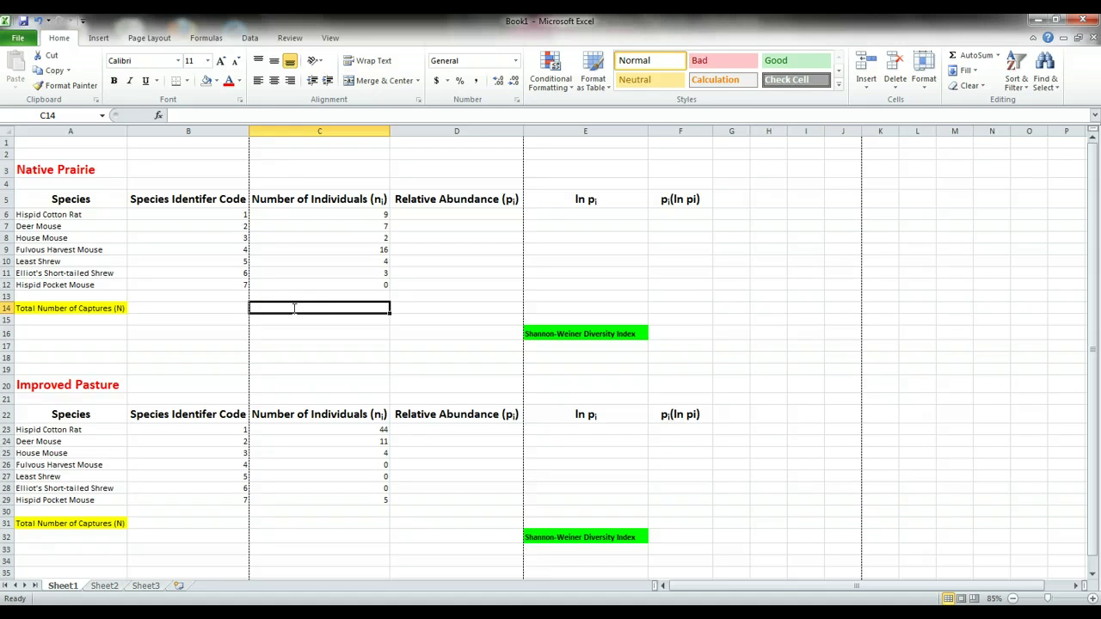
type("=")
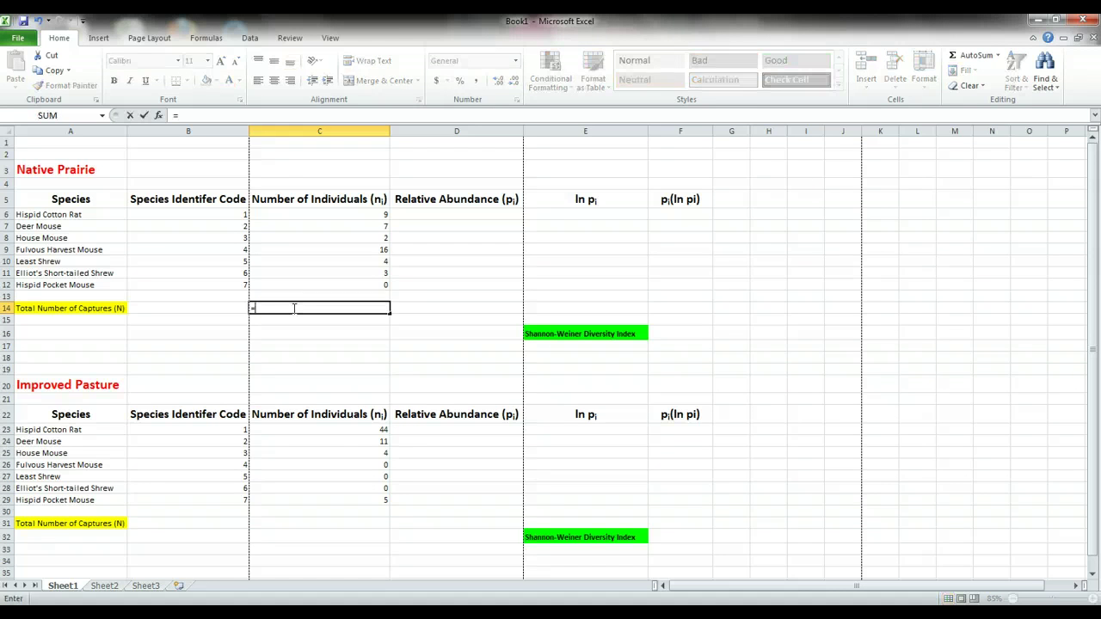
type("SU")
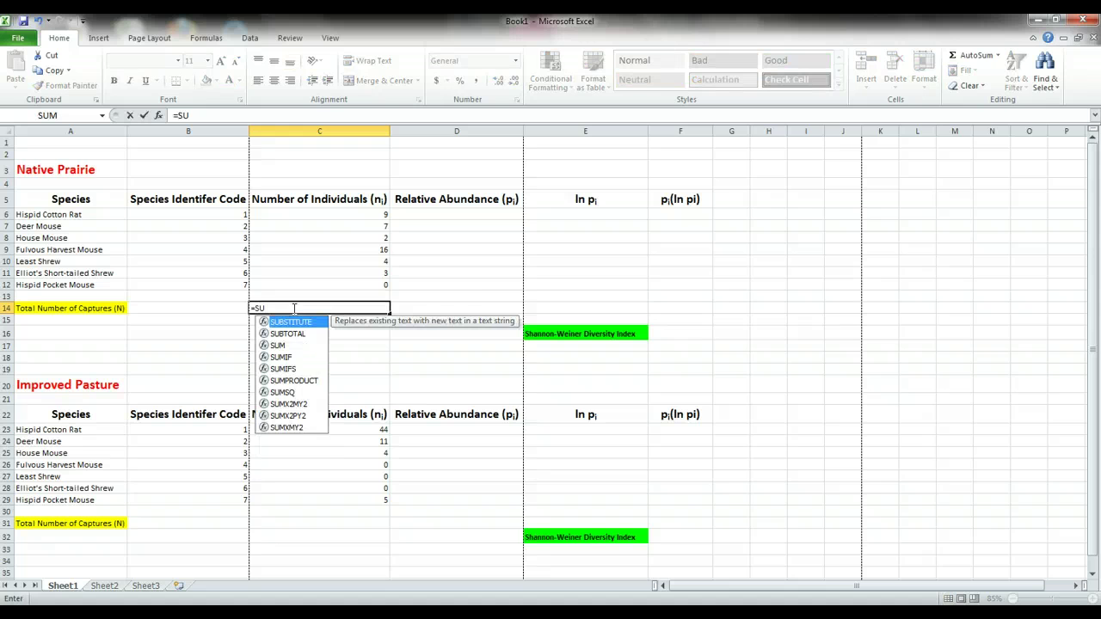
type("M")
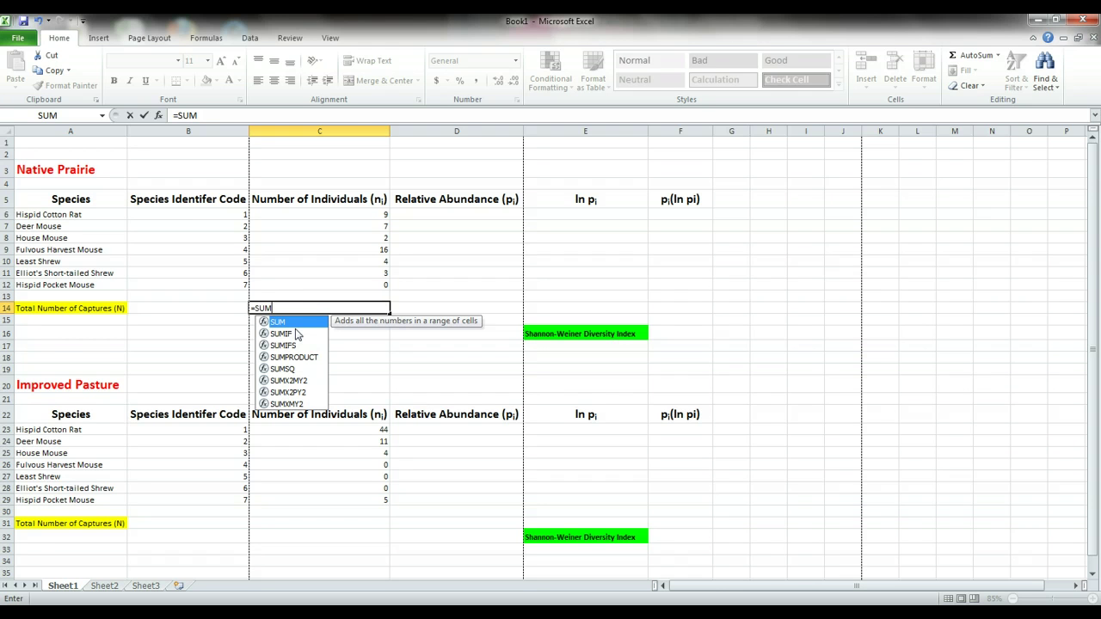
type("(")
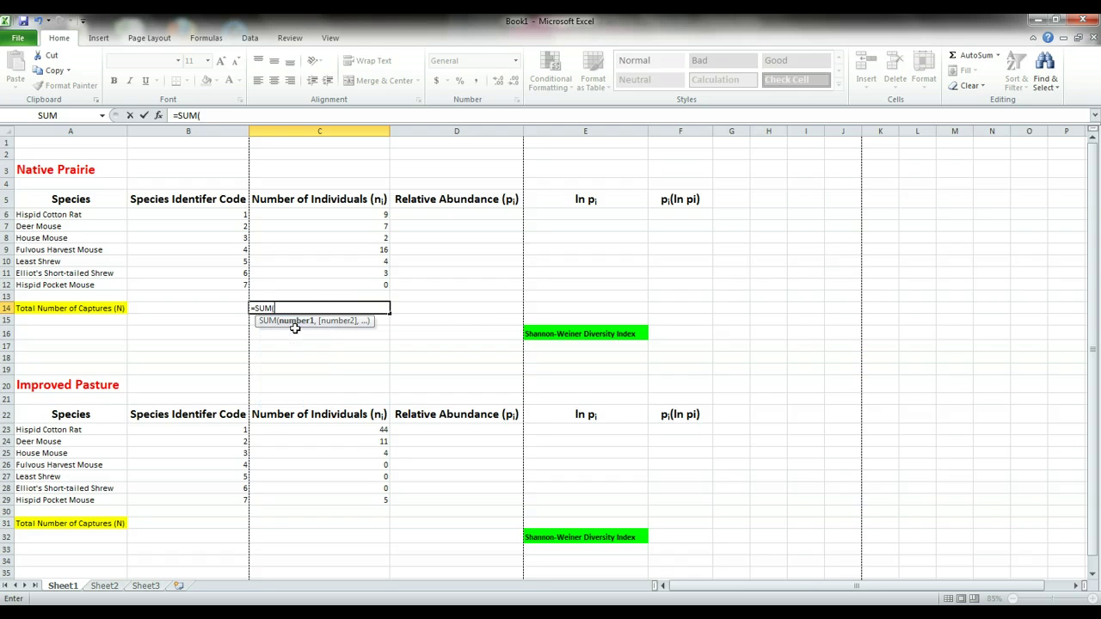
left_click_drag(362, 215, 350, 280)
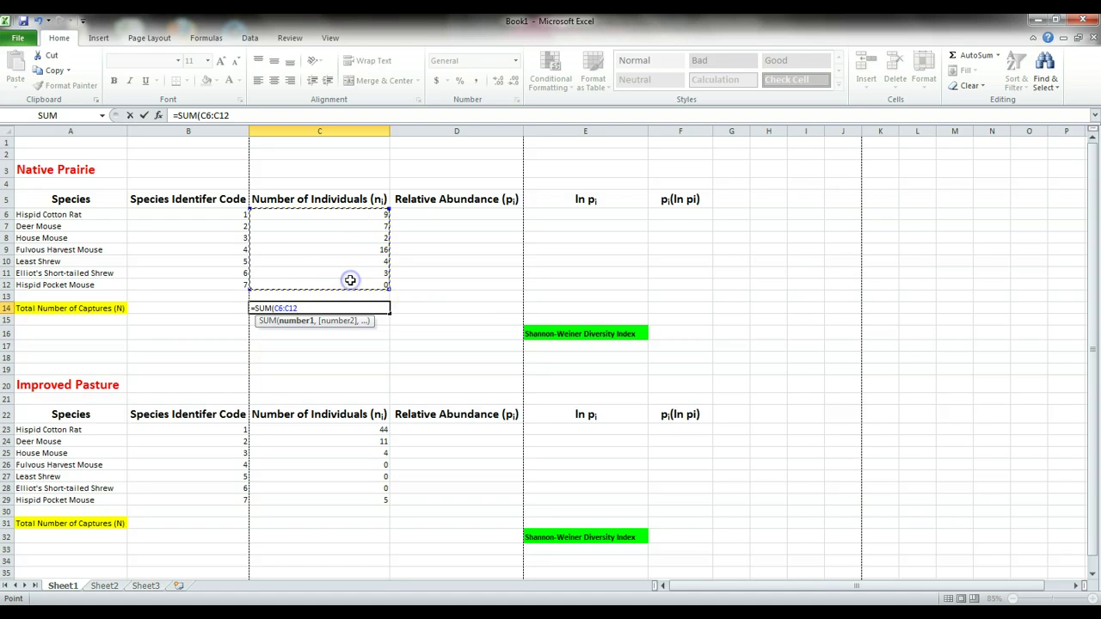
type(")")
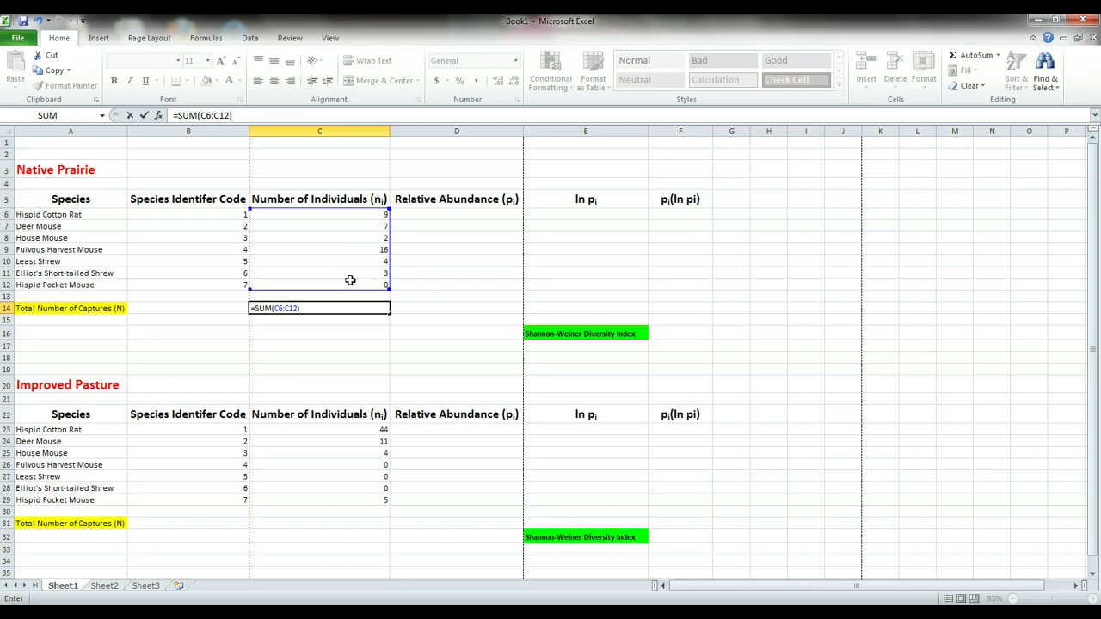
key("Return")
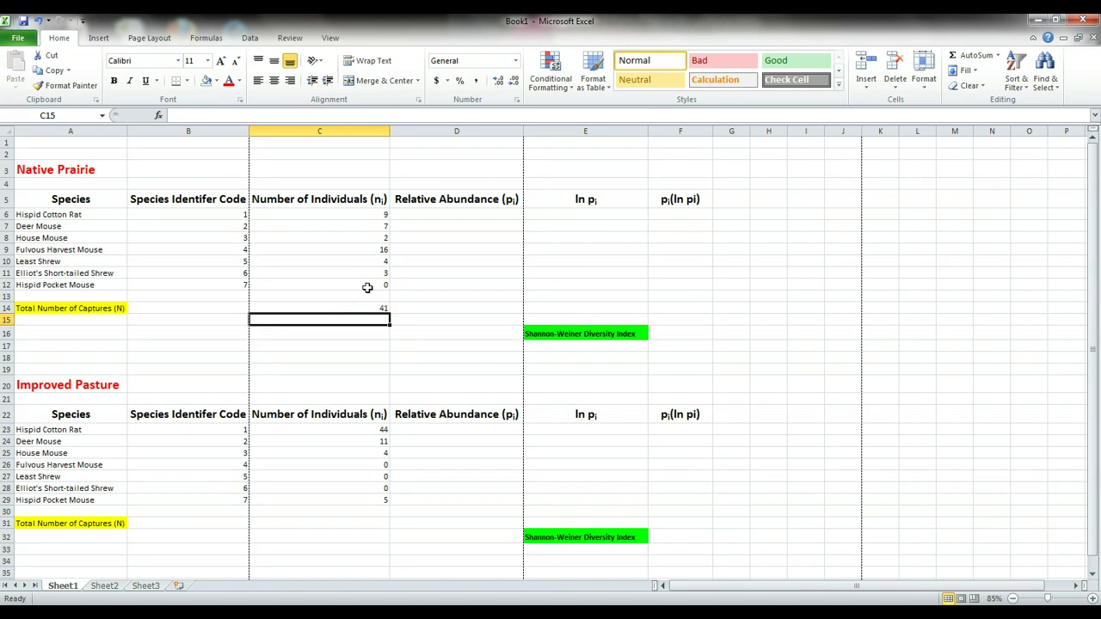
left_click(368, 287)
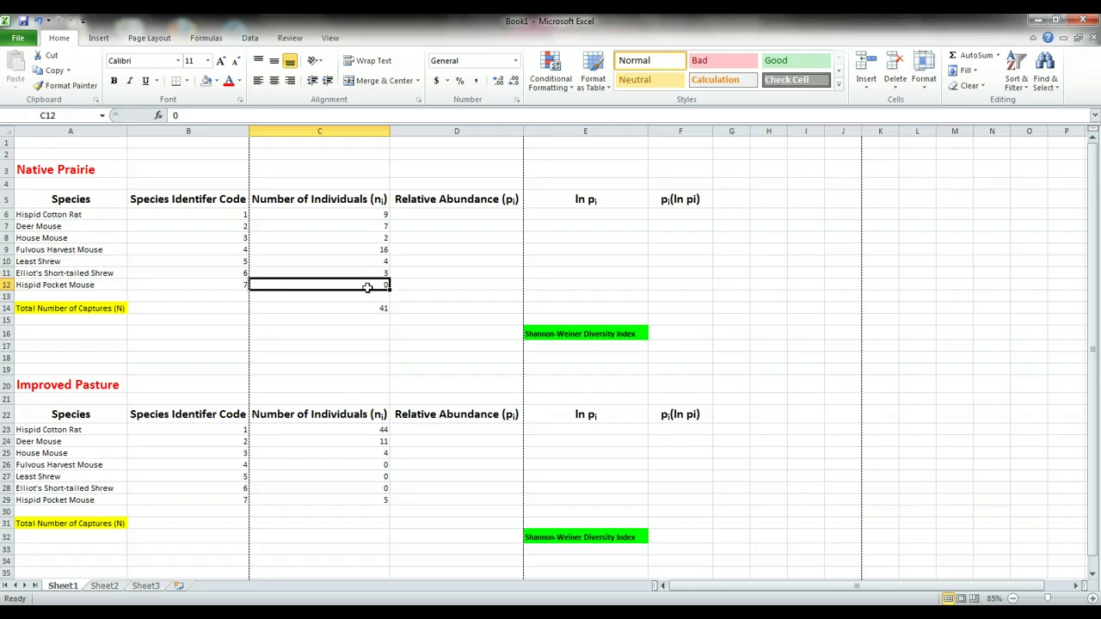
type("10")
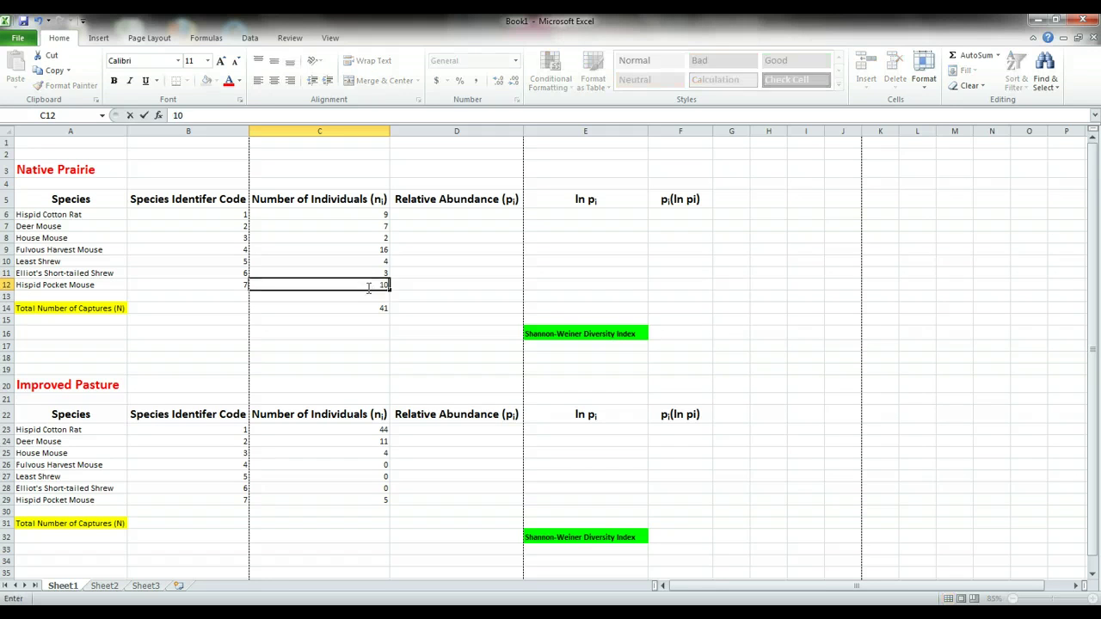
key("Return")
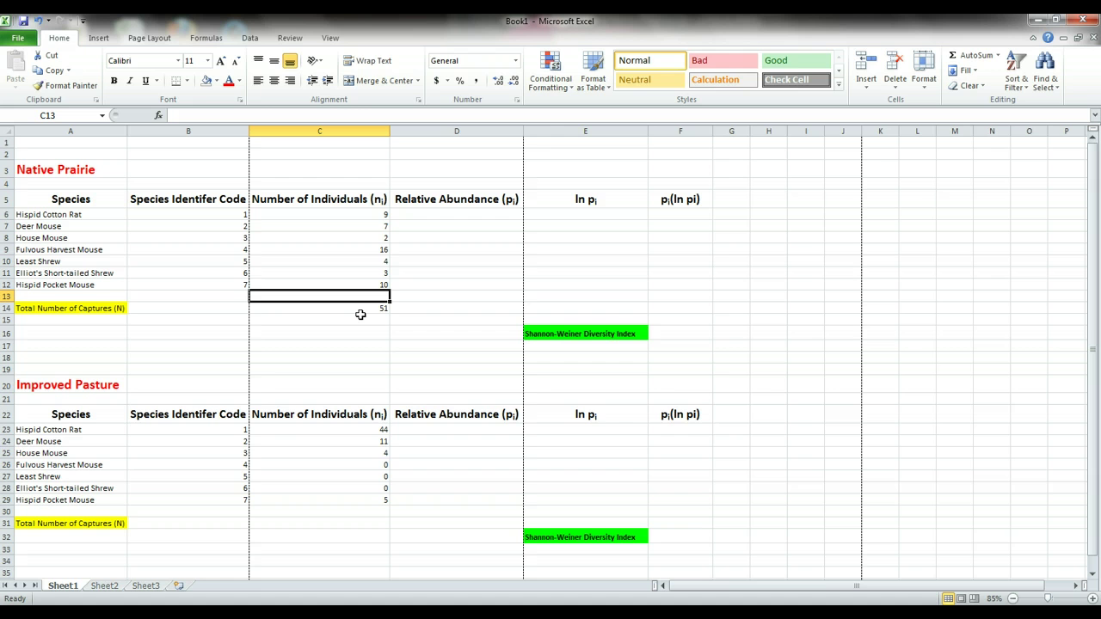
type("1")
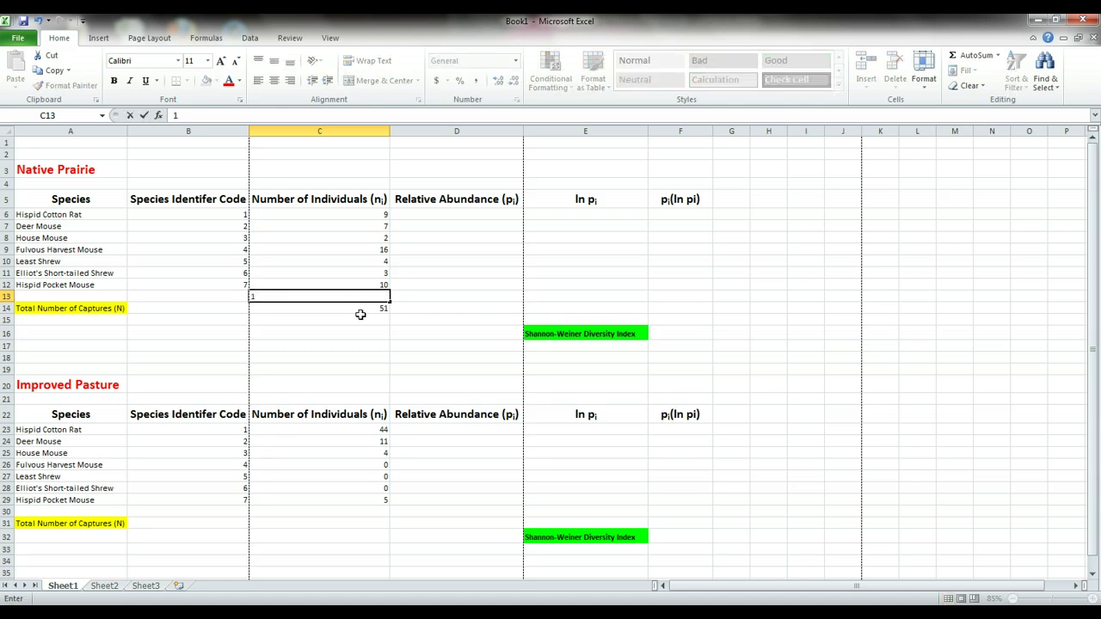
key("BackSpace")
left_click(366, 287)
type("0")
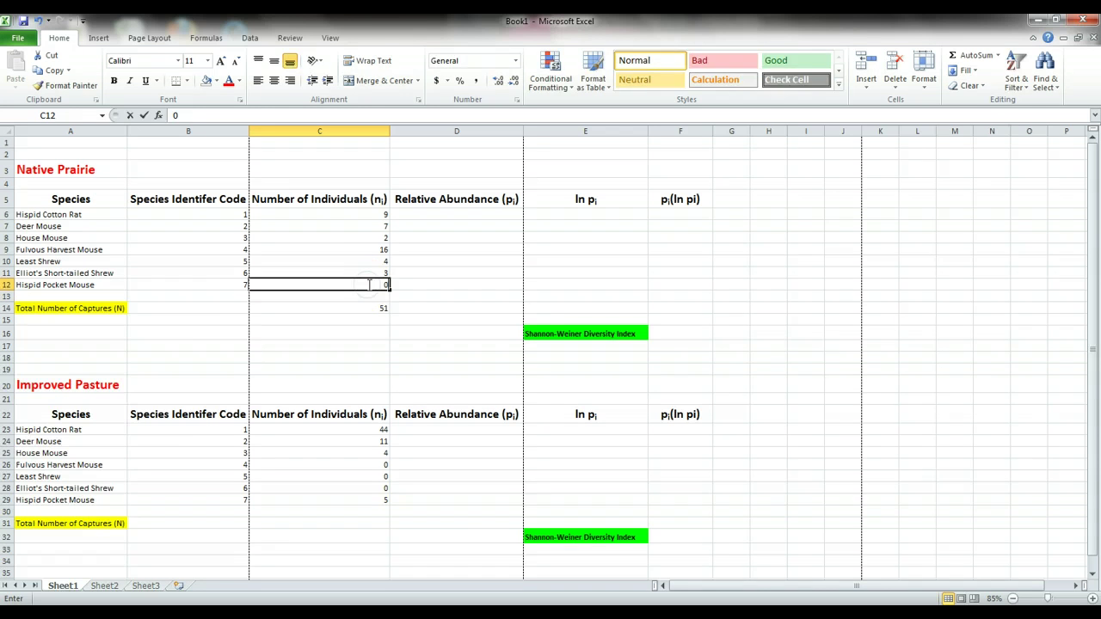
key("Return")
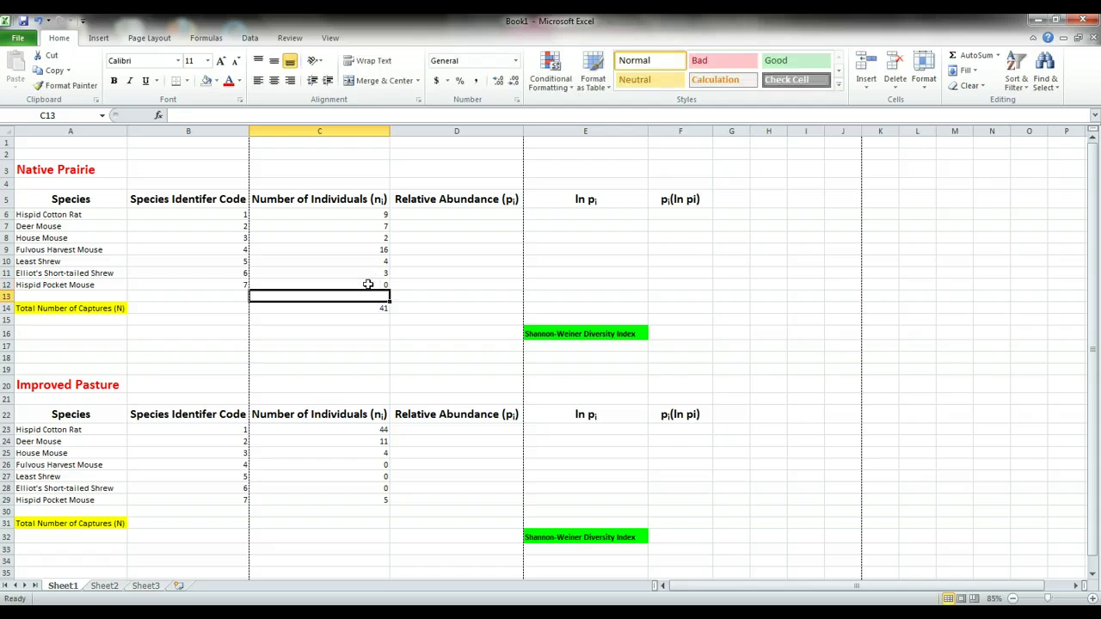
key("Right")
key("Up")
key("Up")
key("Up")
key("Up")
key("Up")
key("Up")
key("Up")
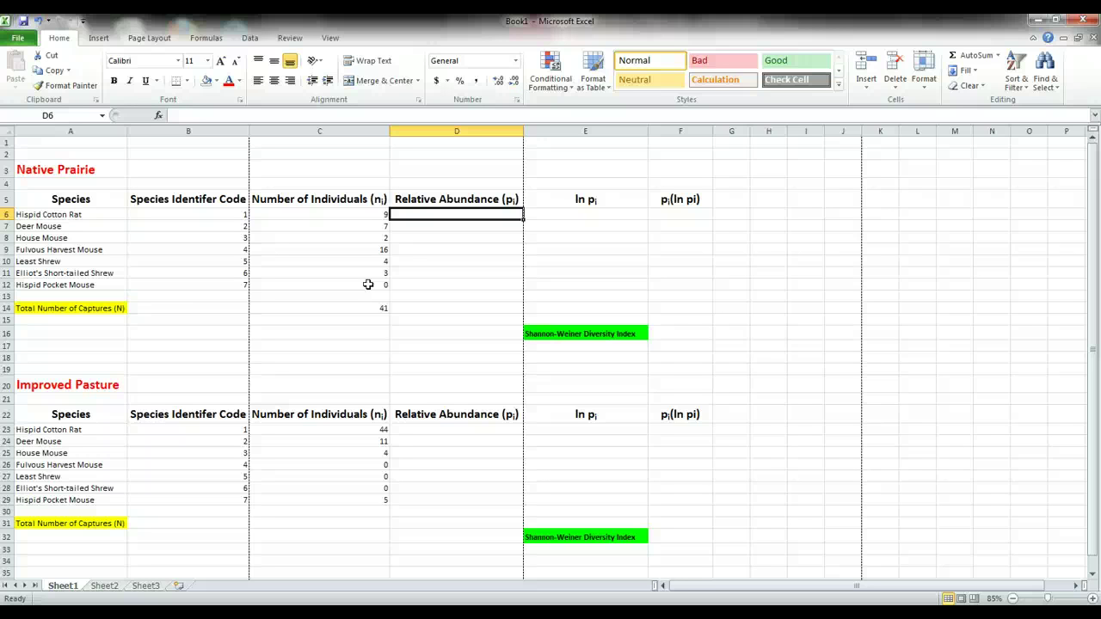
Enter =C6/C$14 in D6 for the Hispid Cotton Rat relative abundance of 0.2195.
type("=")
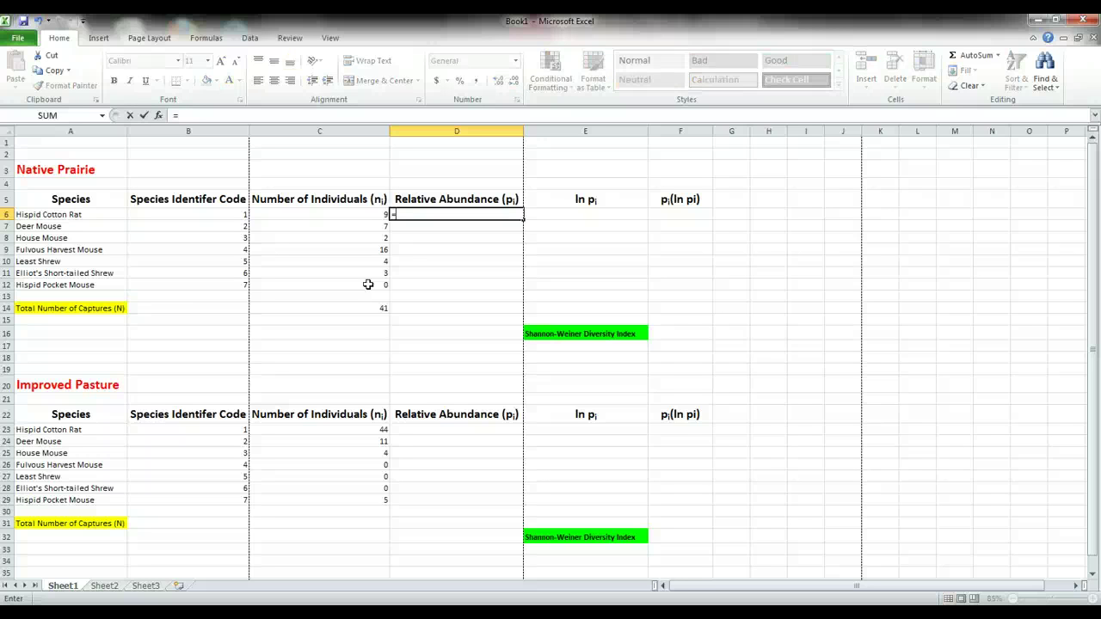
left_click(366, 216)
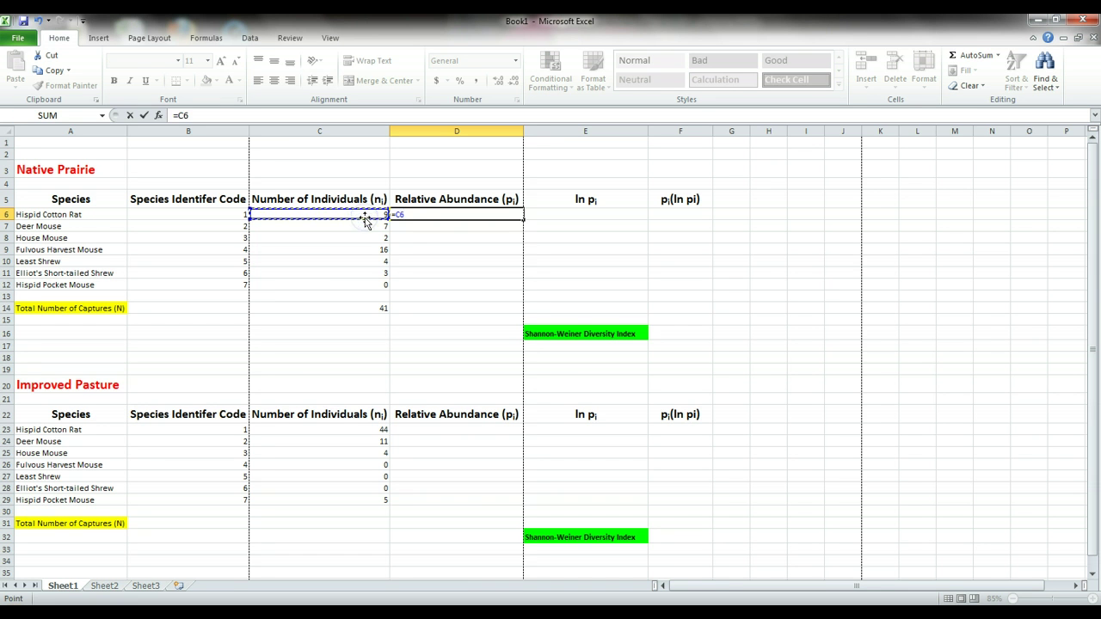
left_click(386, 215)
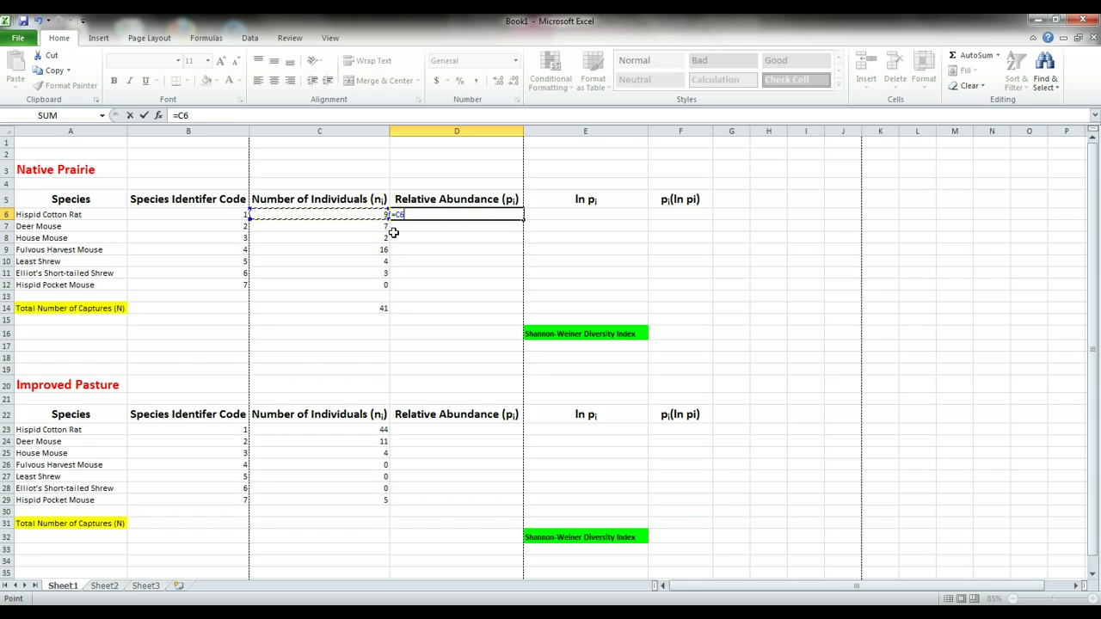
type("/")
left_click(362, 311)
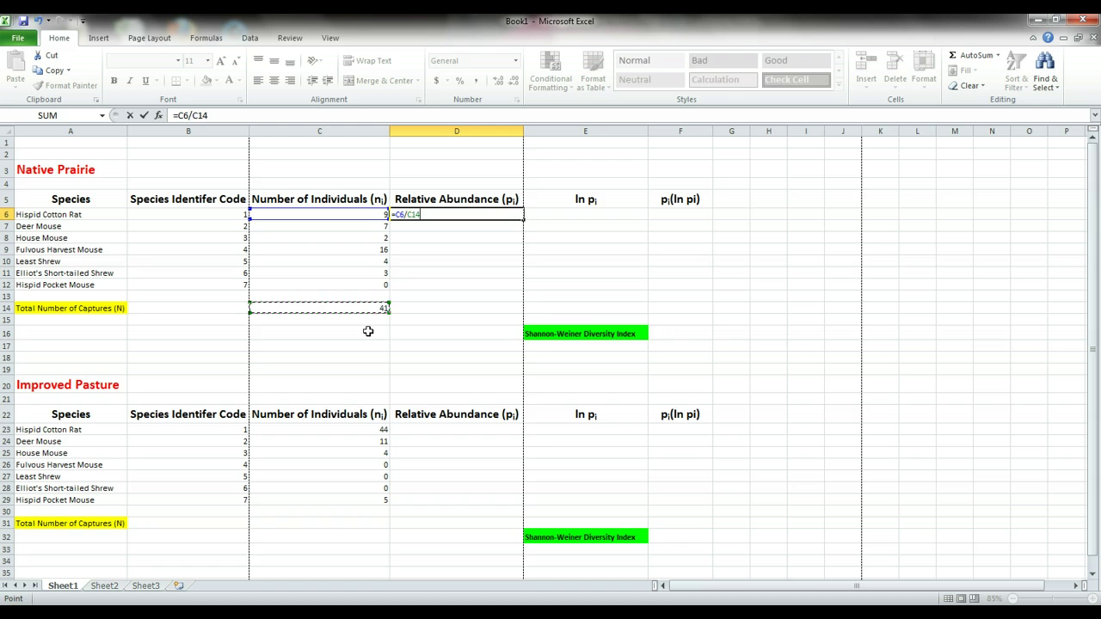
left_click(371, 309)
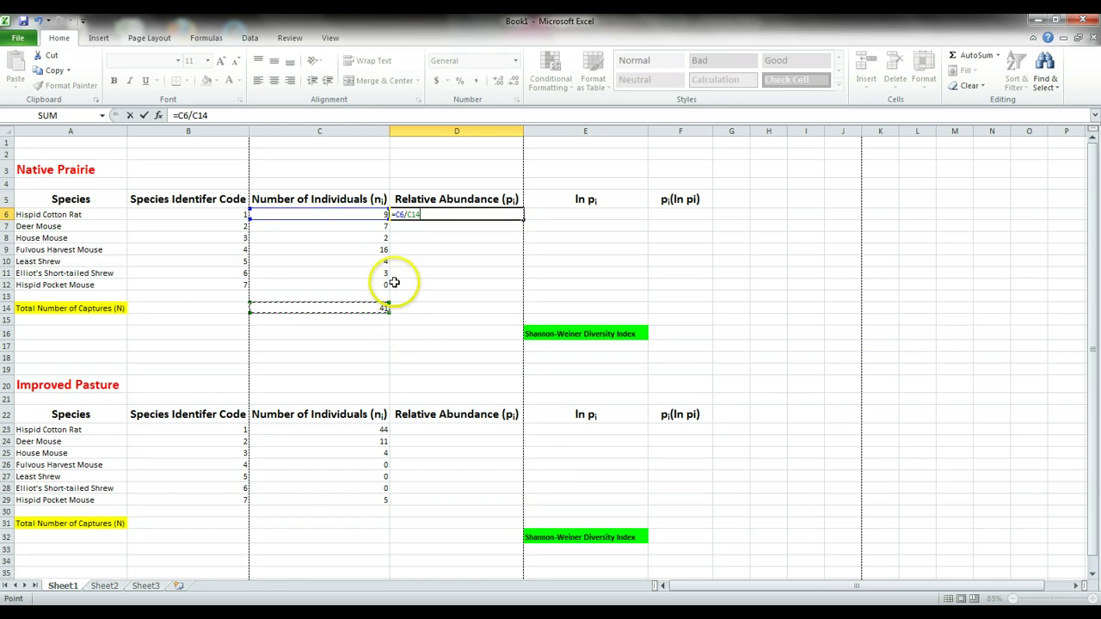
left_click(414, 216)
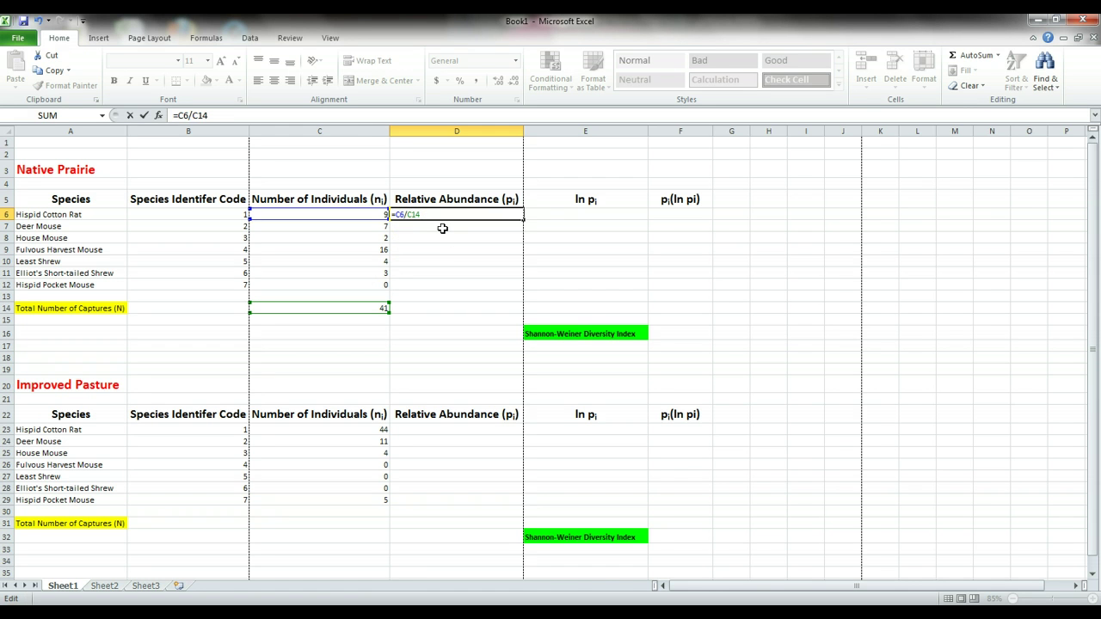
type("$")
key("Return")
Copy the D6 relative abundance formula down through D12 for all seven species.
left_click(476, 213)
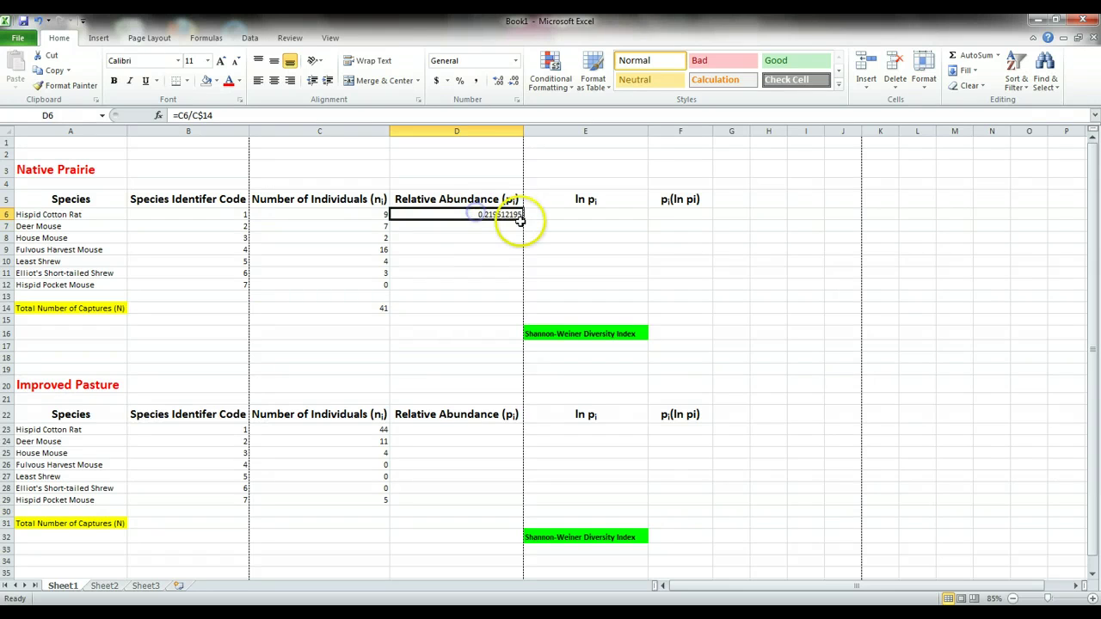
left_click_drag(523, 220, 520, 291)
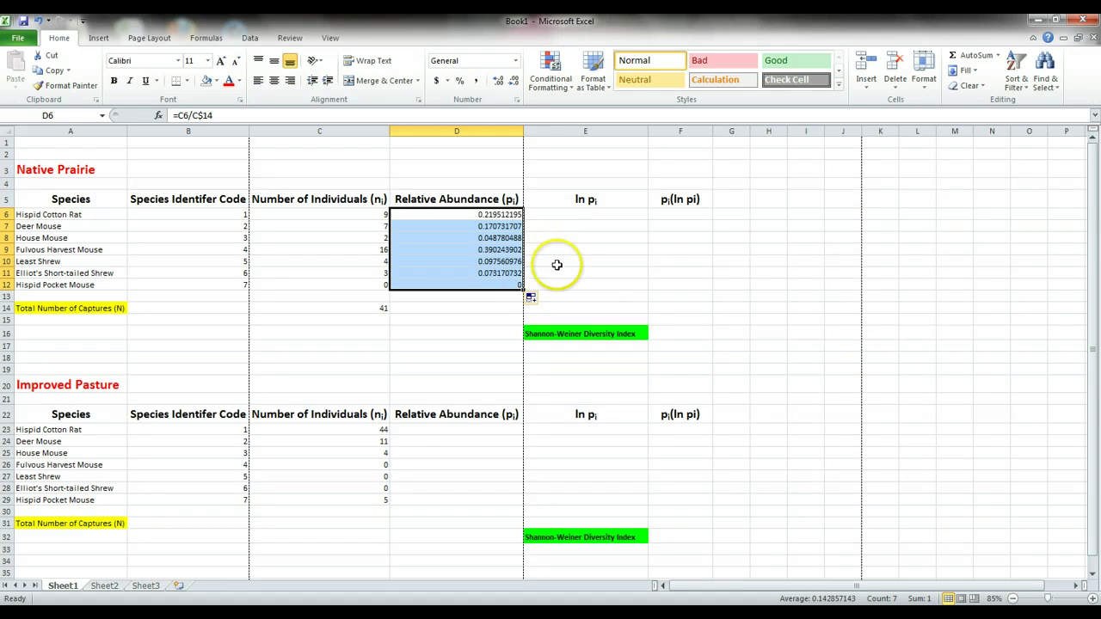
left_click(586, 213)
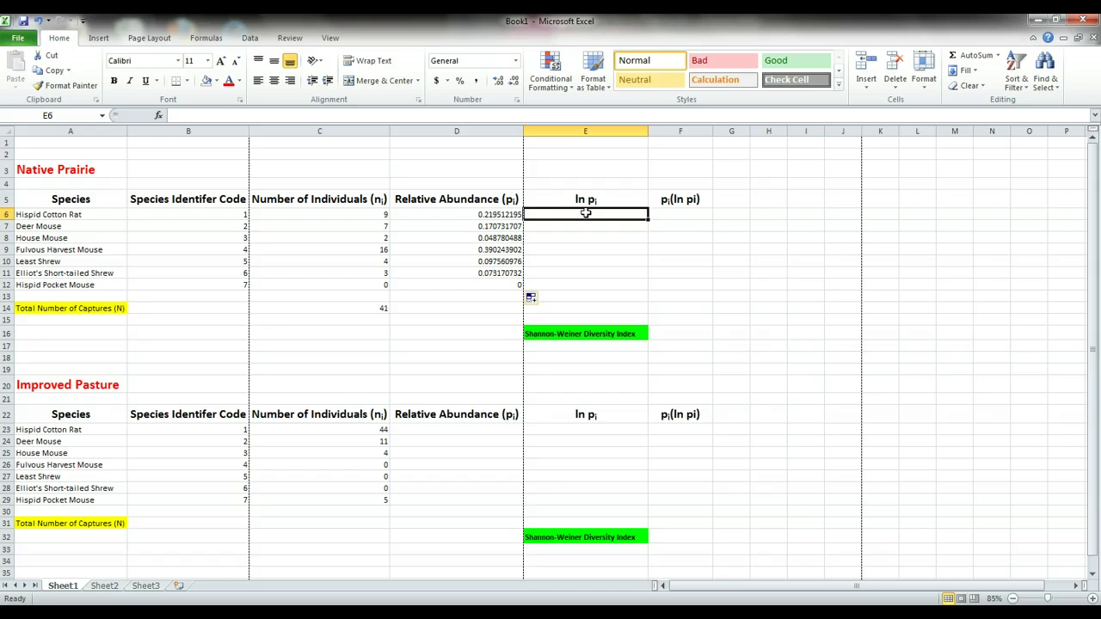
Enter =LN(D6) in E6 and fill it down to E12.
type("=")
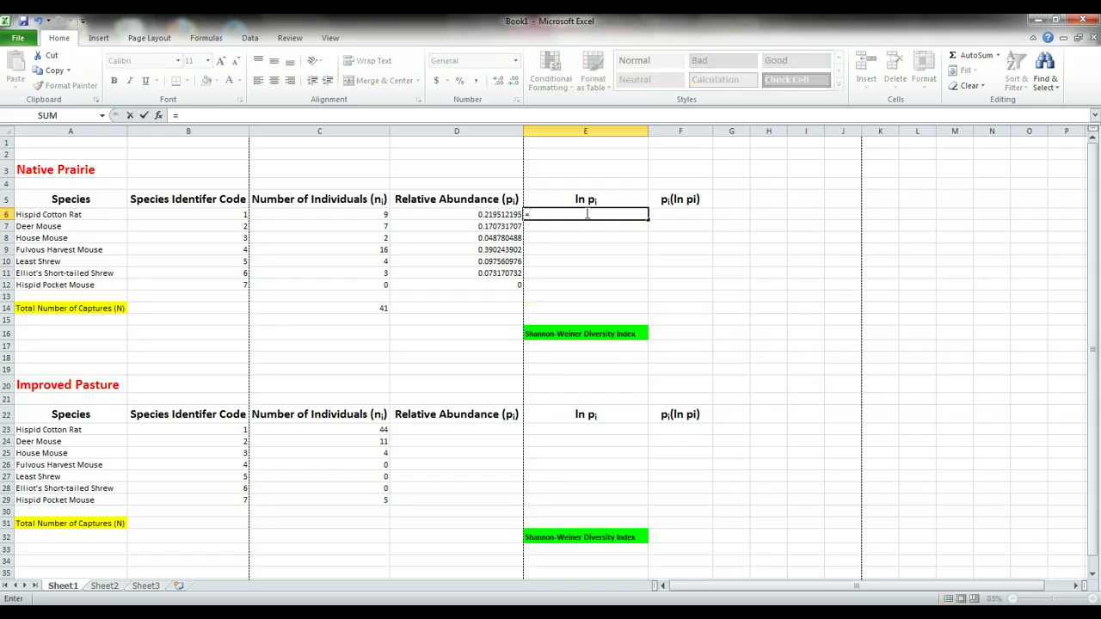
type("ln")
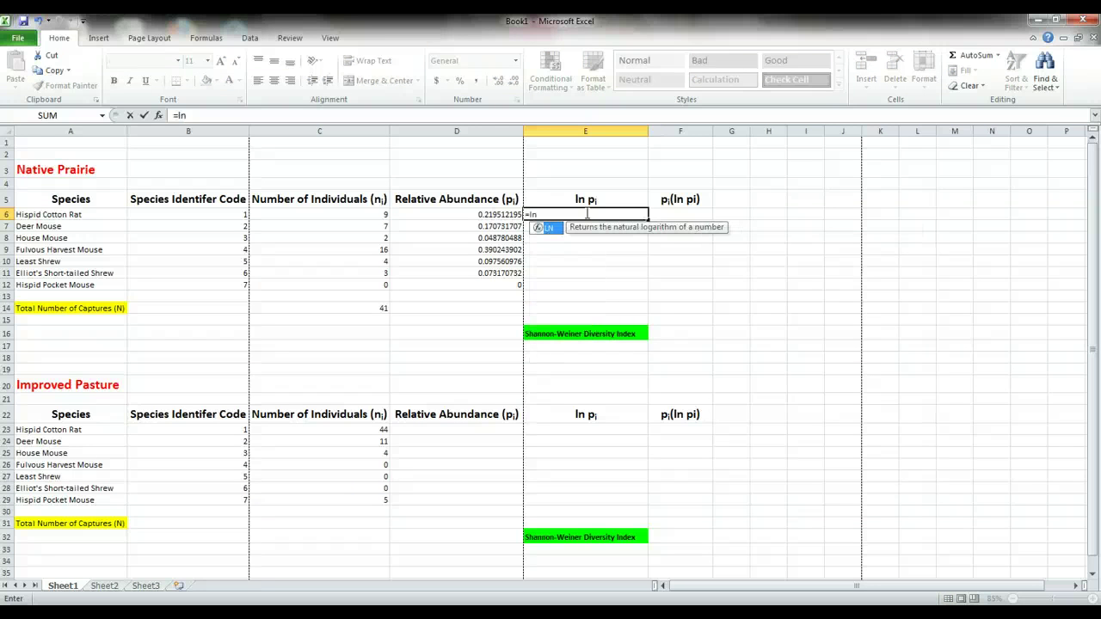
type("(")
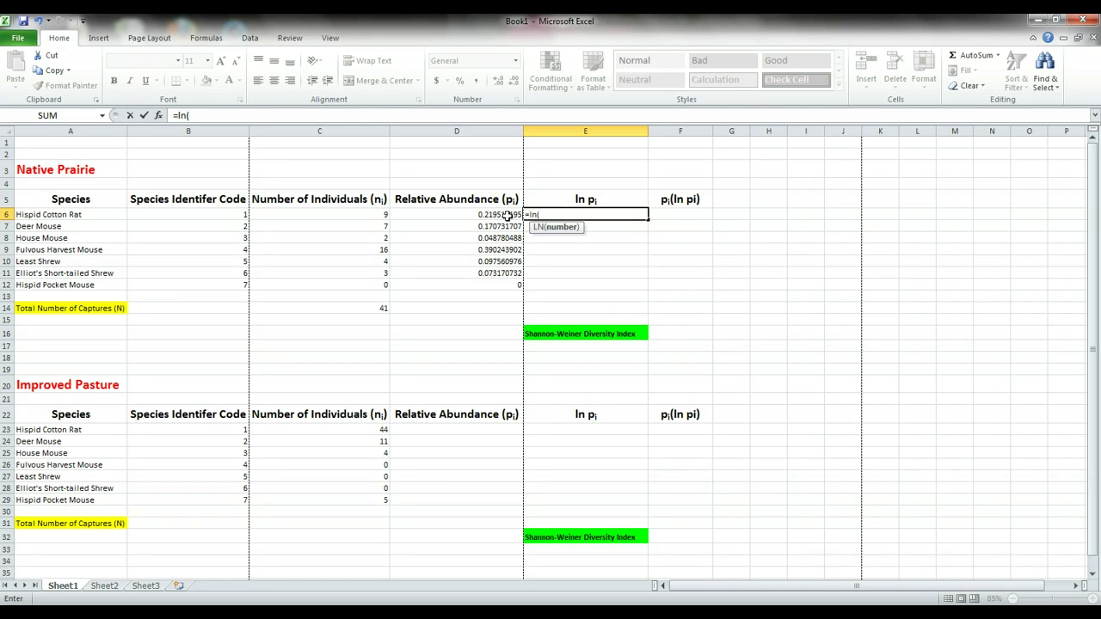
left_click(507, 216)
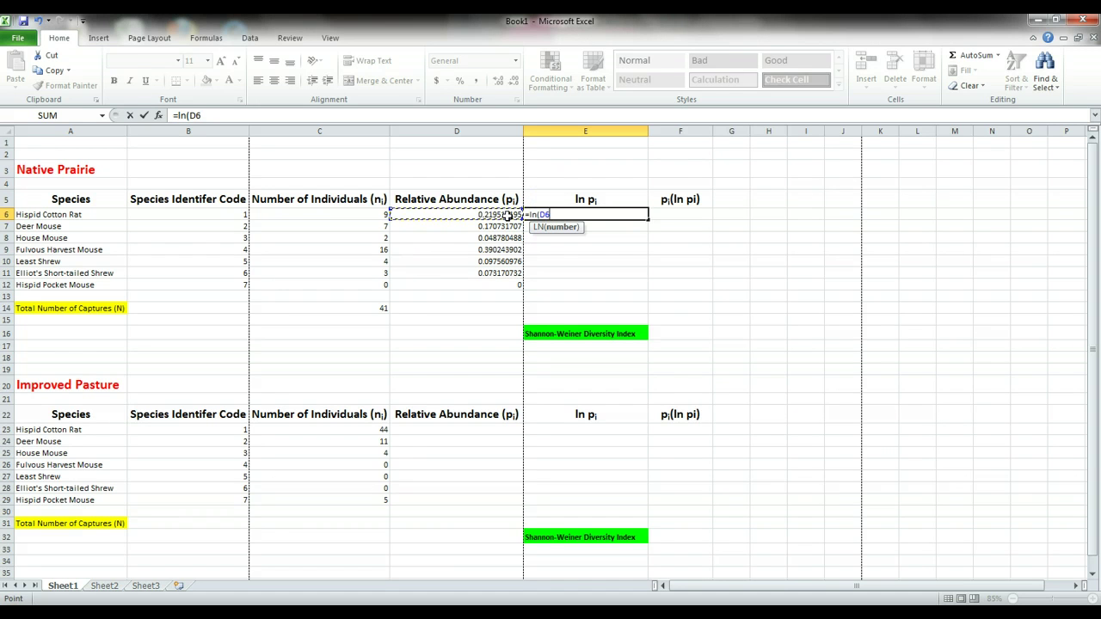
type(")")
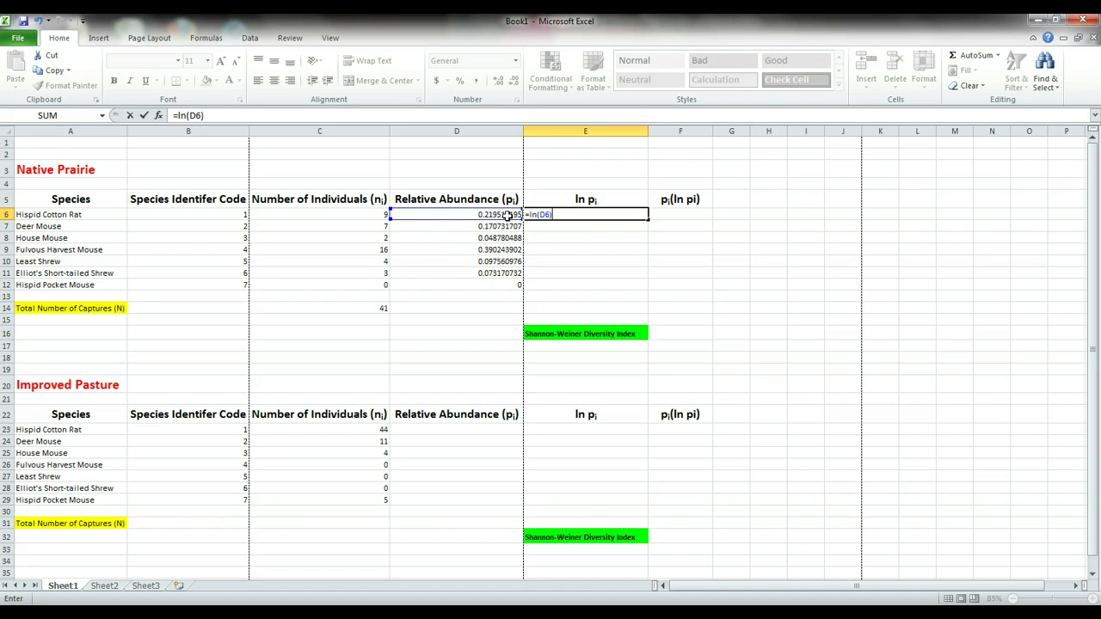
key("Return")
left_click(598, 215)
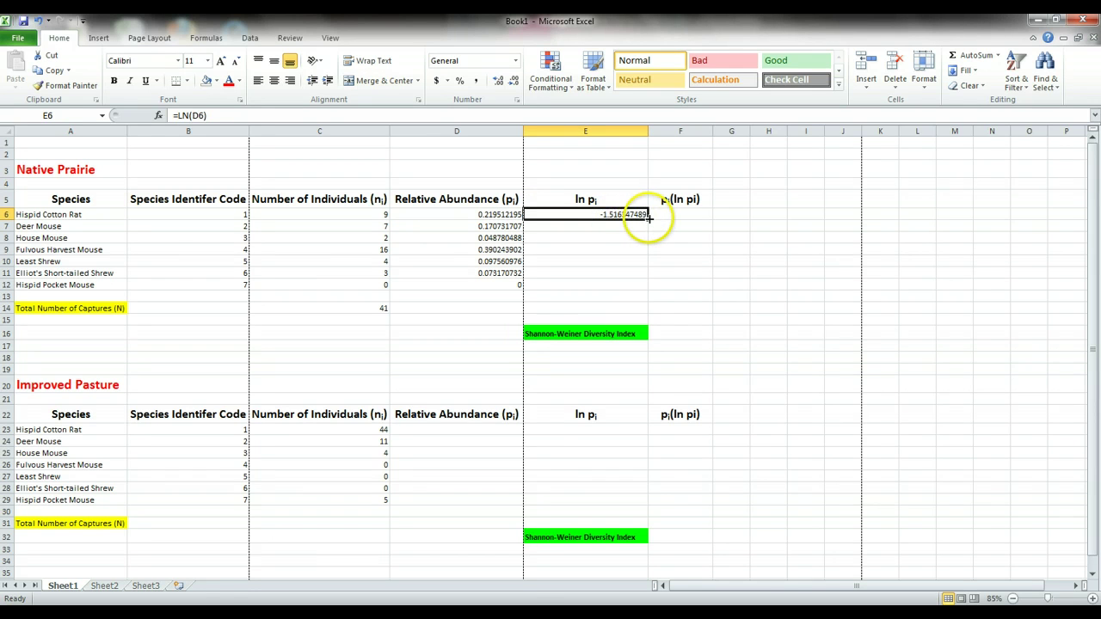
left_click_drag(648, 219, 633, 290)
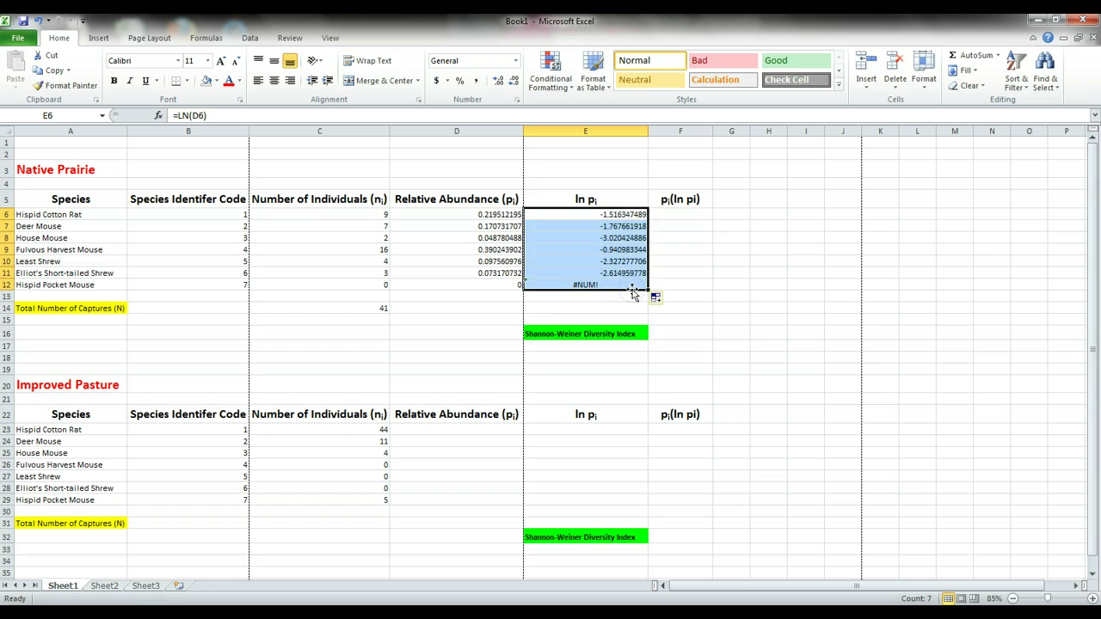
Enter =D6*E6 in F6 and fill it down to F12.
left_click(676, 215)
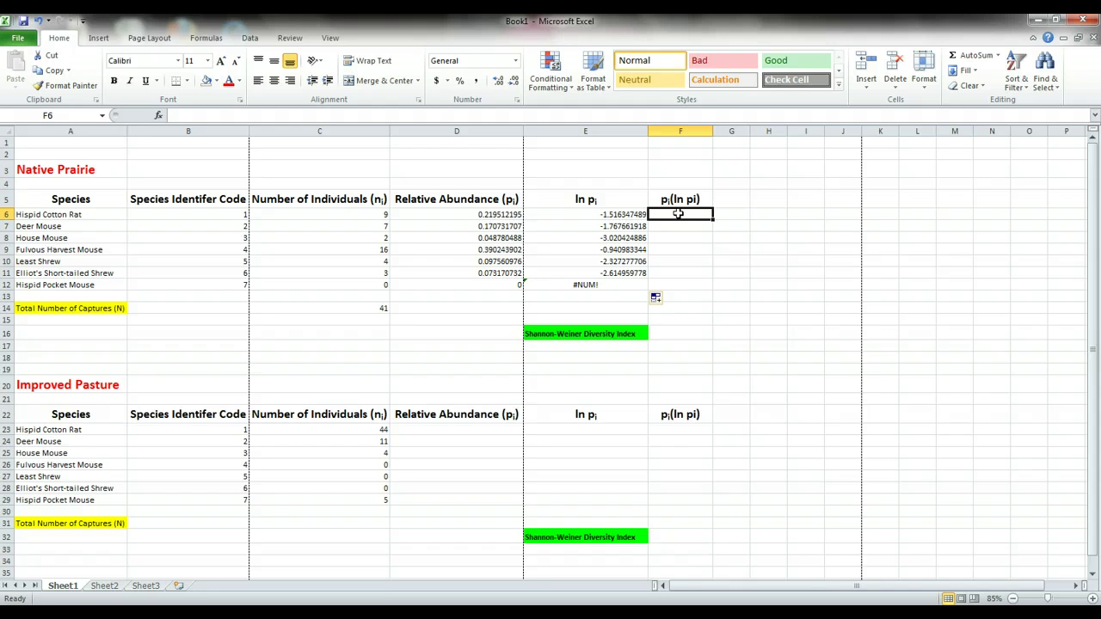
type("=")
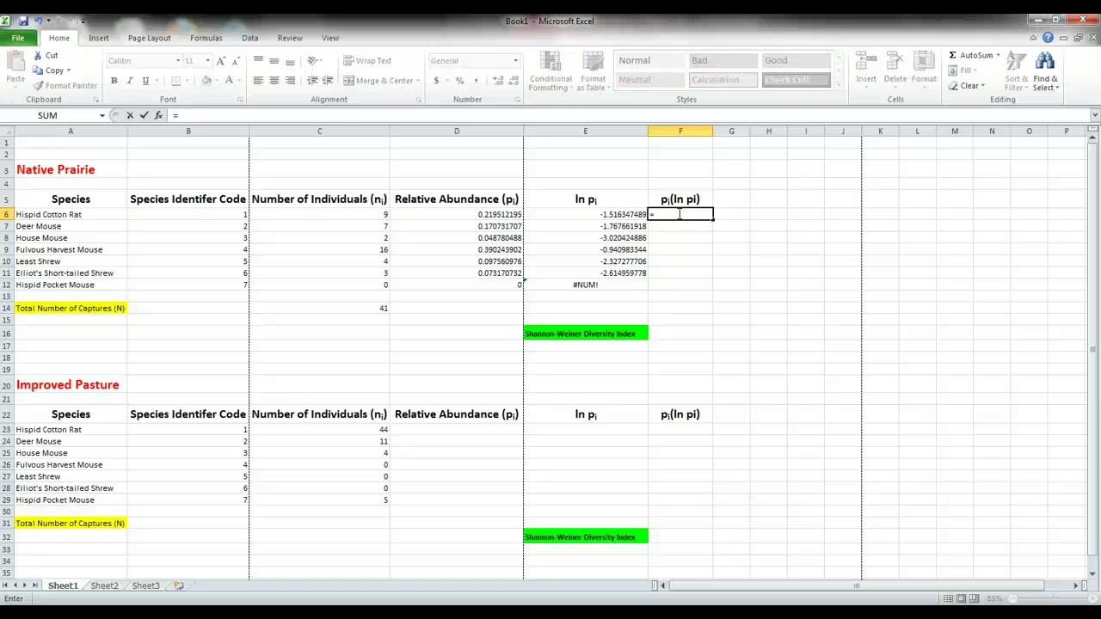
left_click(510, 216)
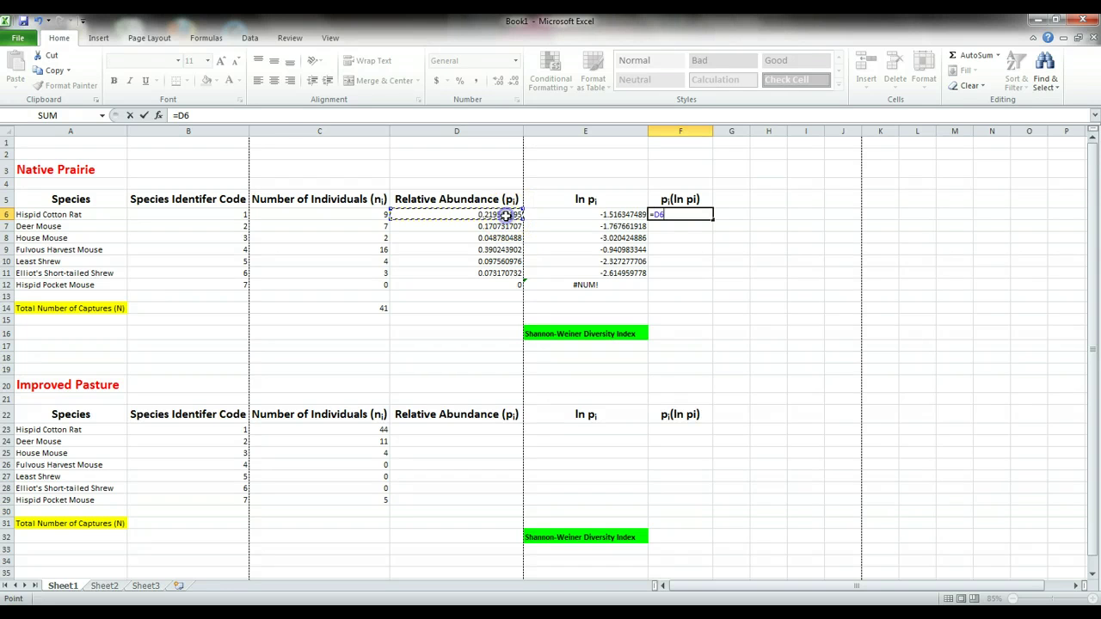
type("*")
left_click(576, 216)
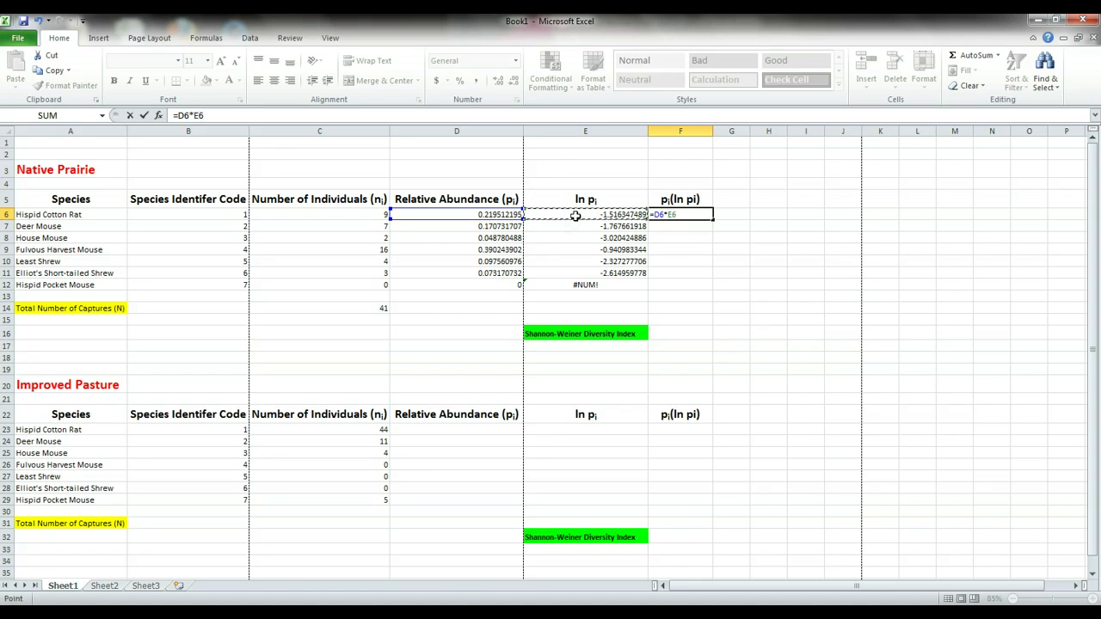
key("Return")
left_click(689, 214)
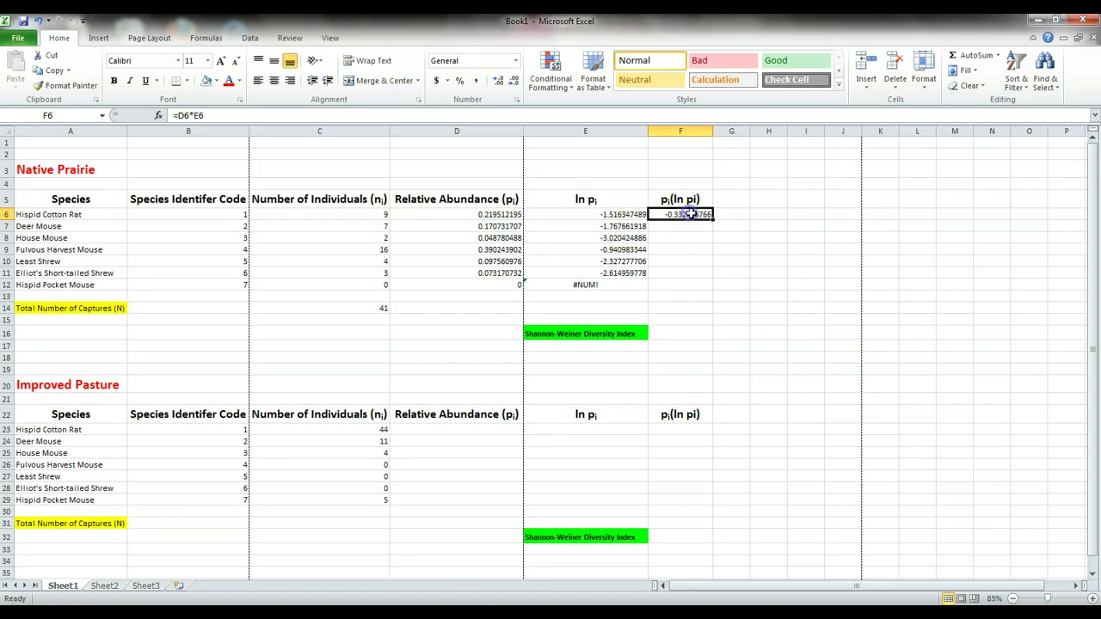
left_click_drag(712, 220, 699, 287)
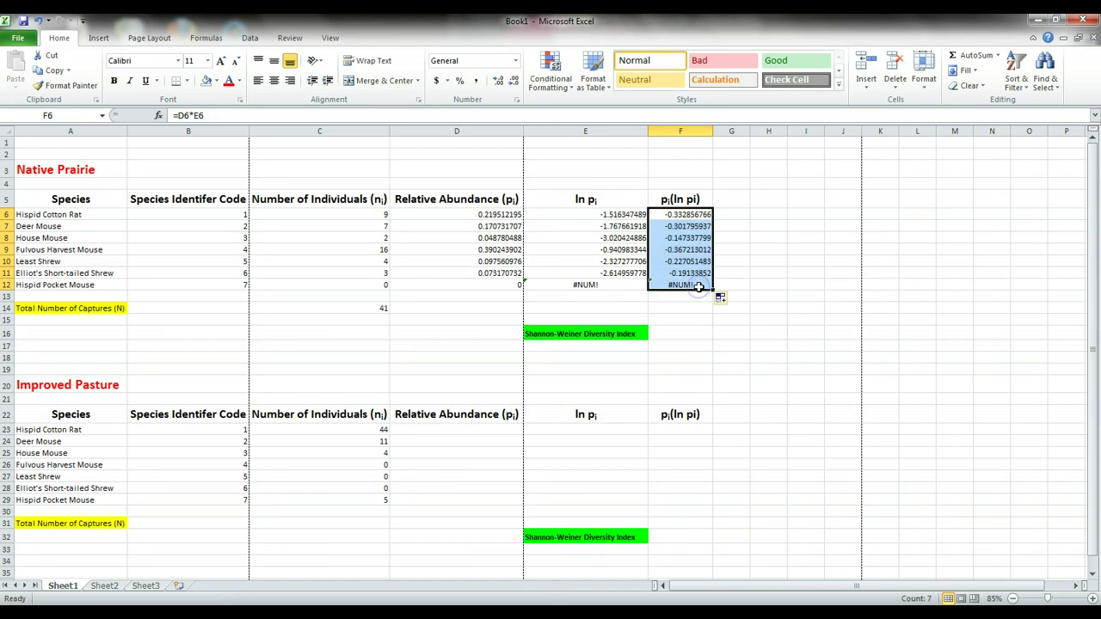
Replace the Hispid Pocket Mouse ln pi formula in E12 with 0 to clear #NUM!
left_click(628, 289)
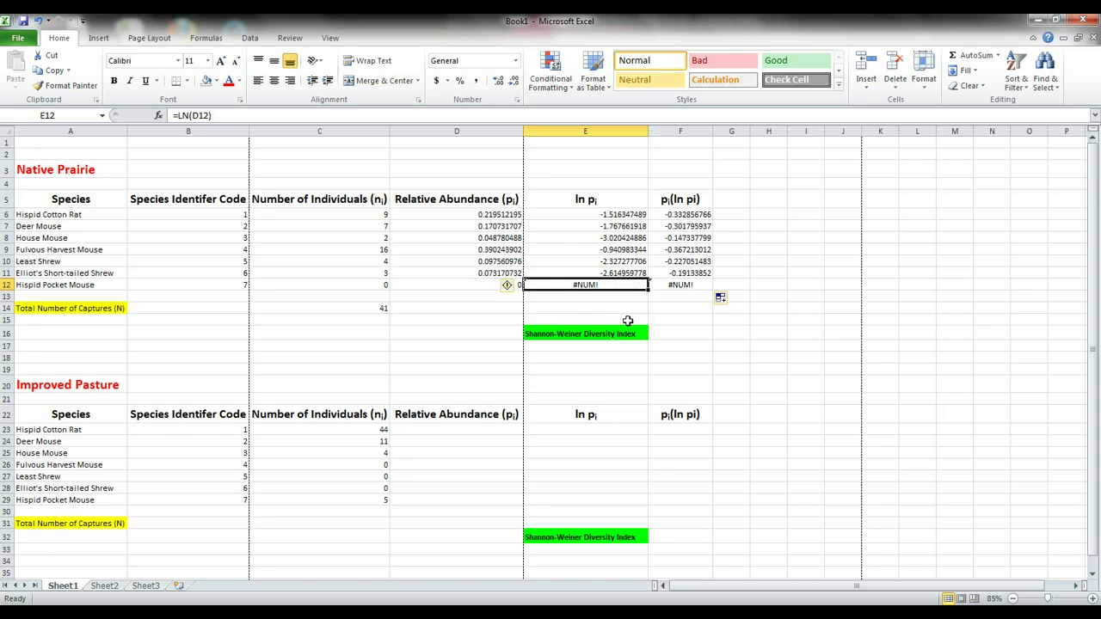
left_click(617, 287)
type("0")
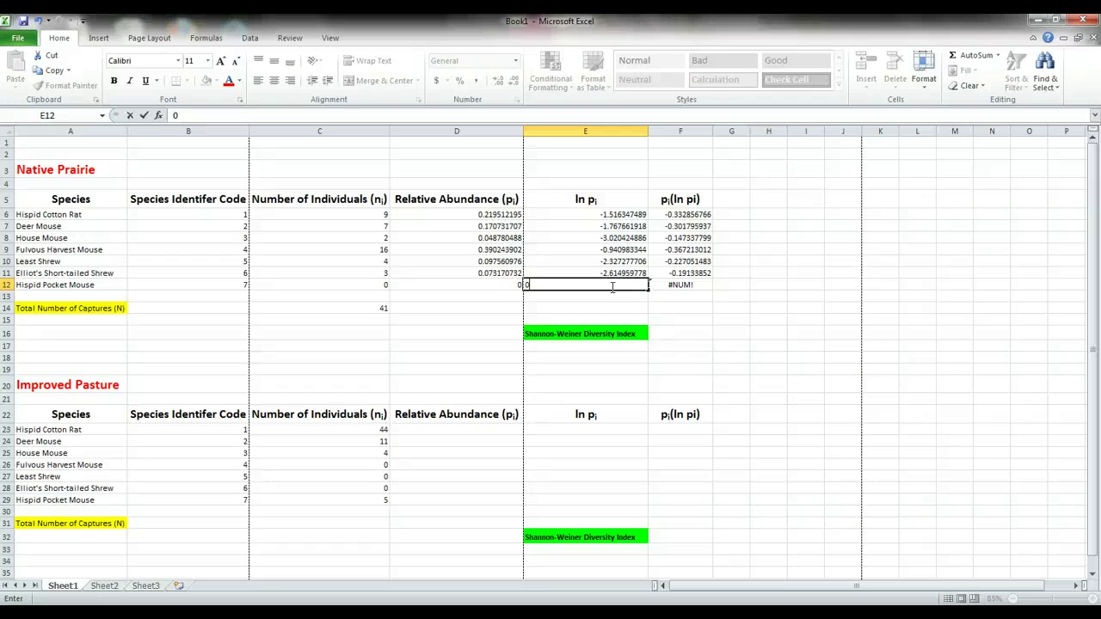
key("Right")
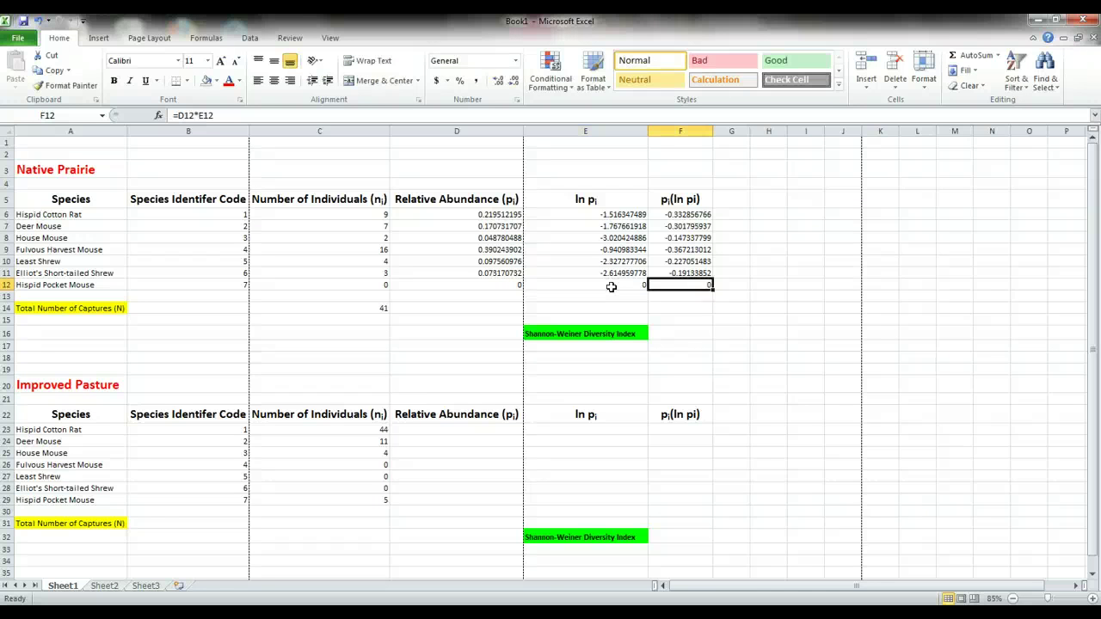
key("Down")
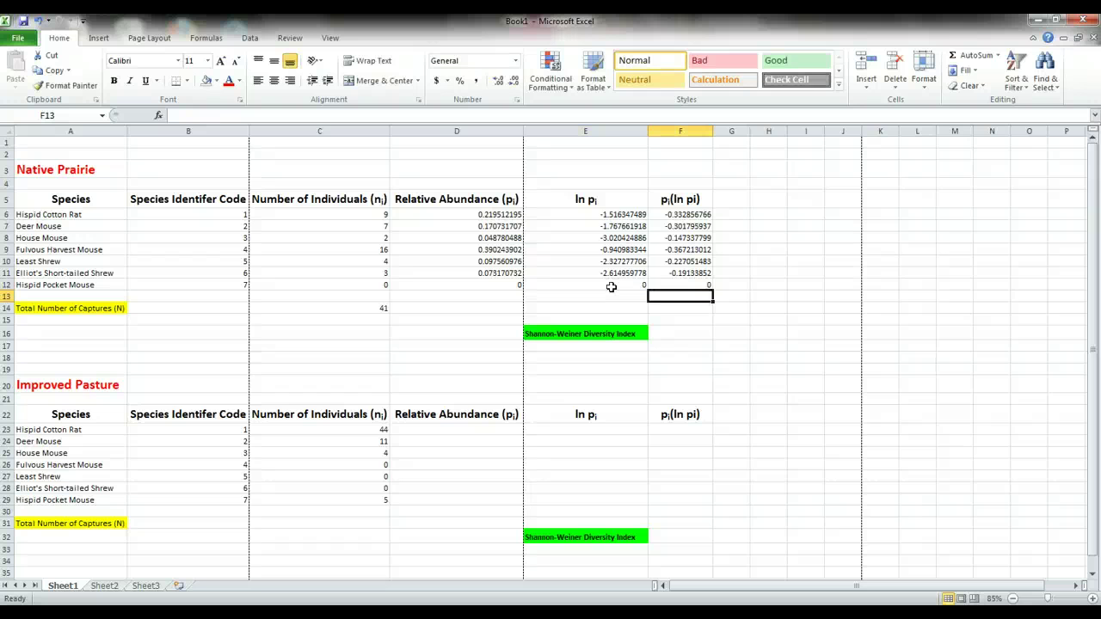
Enter =SUM(F6:F12) in F16, giving a diversity index of -1.5676.
key("Down")
key("Down")
key("Down")
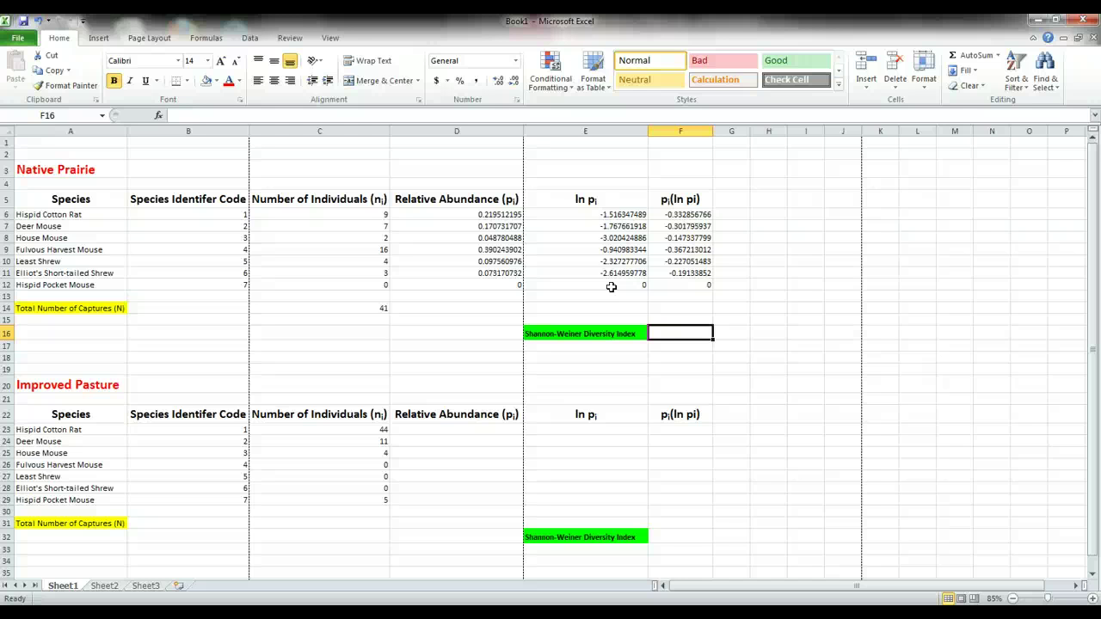
type("=")
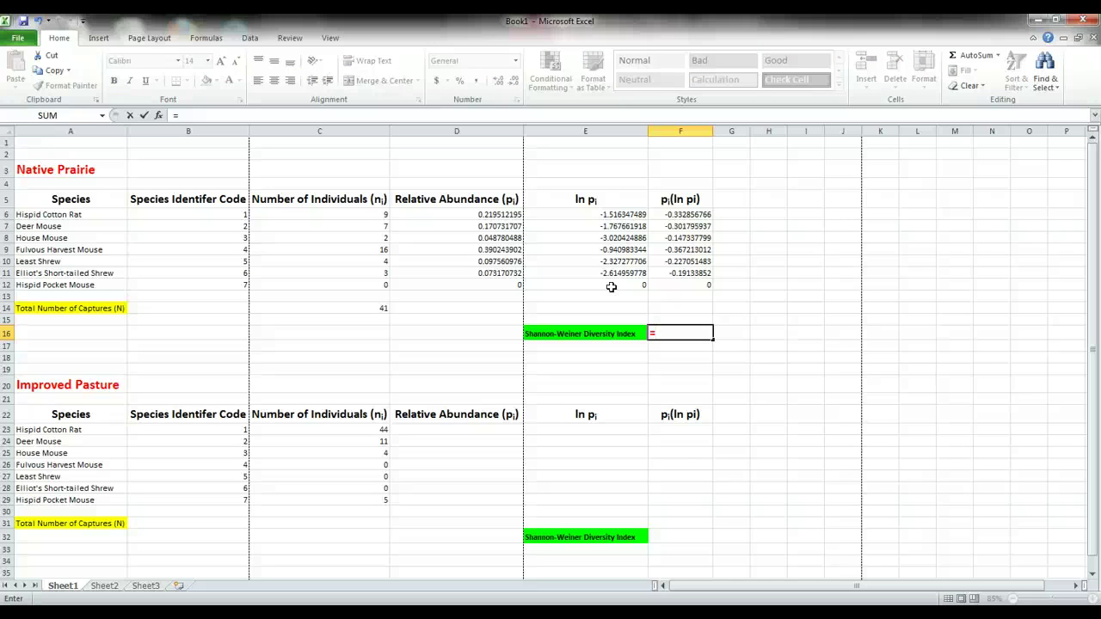
type("SUM")
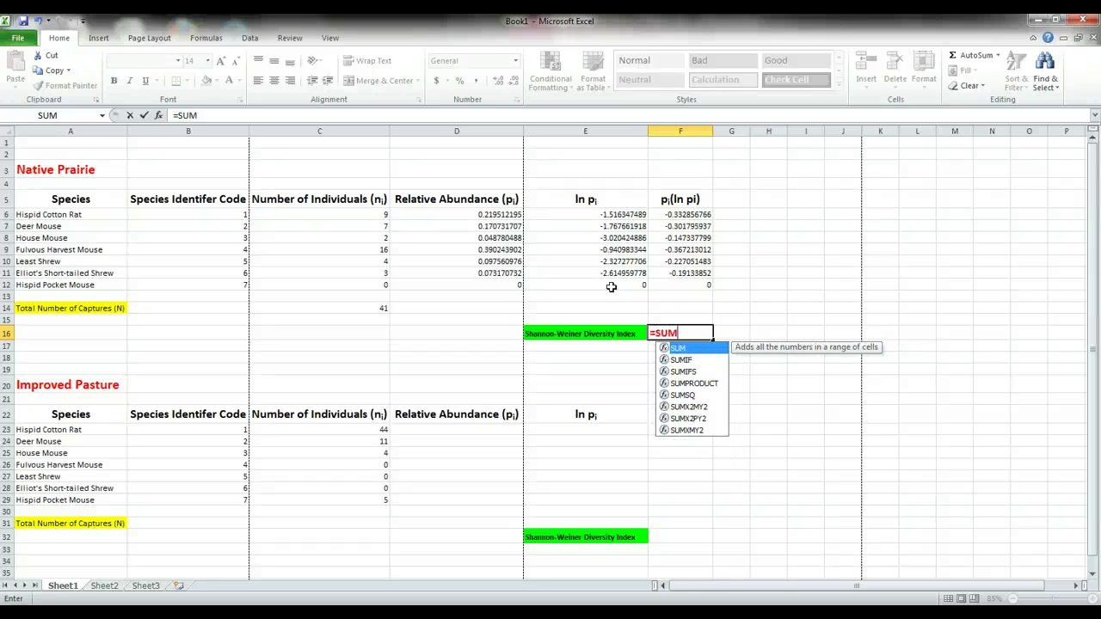
type("(")
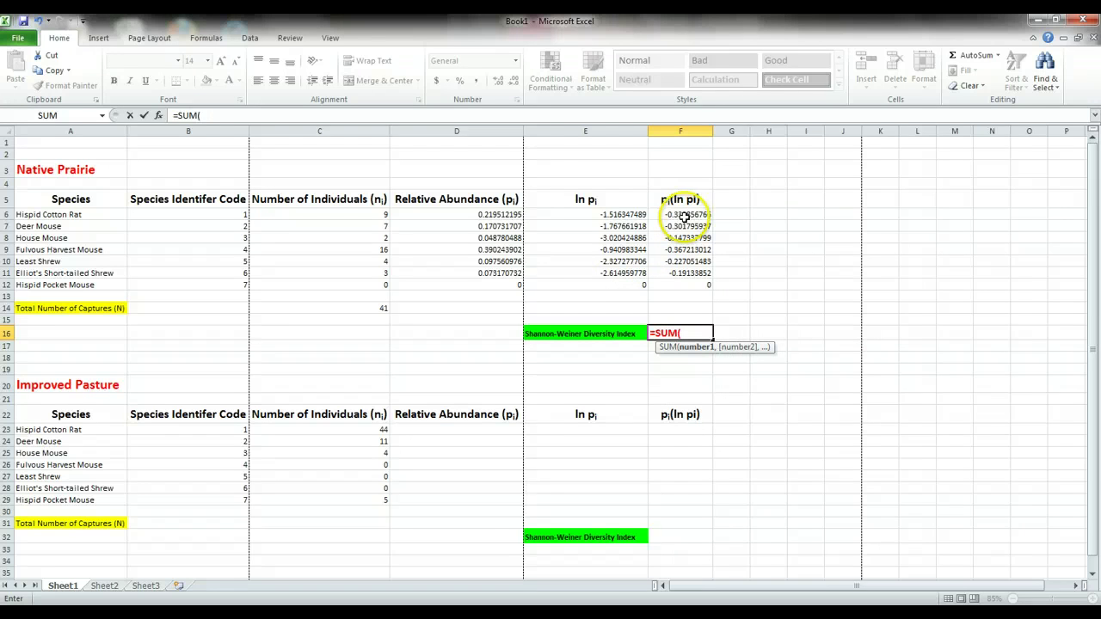
left_click_drag(680, 214, 682, 284)
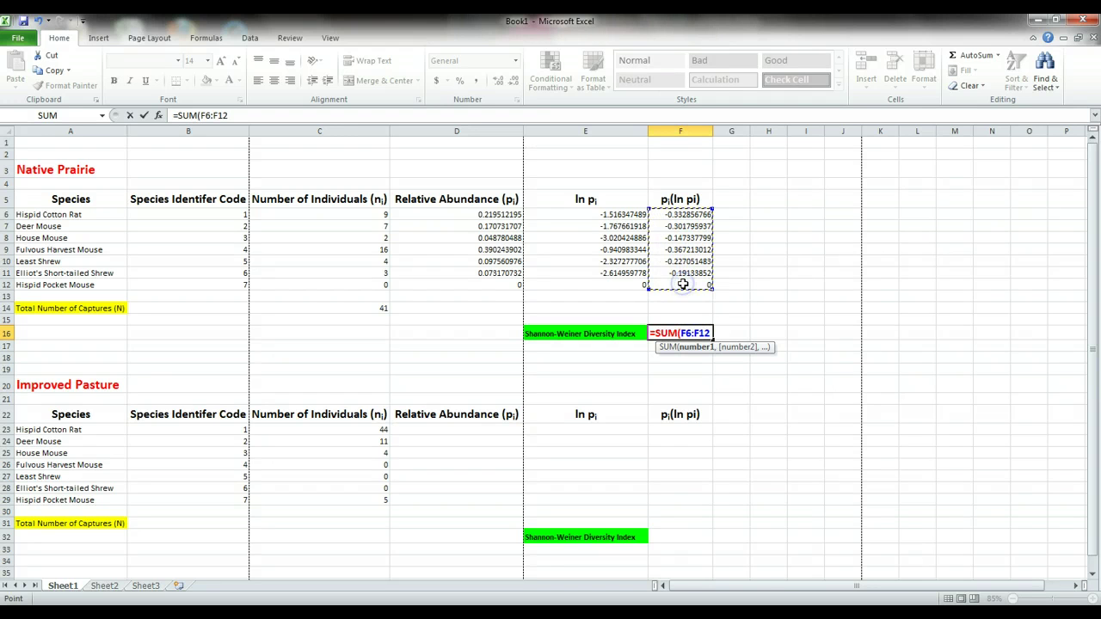
type(")")
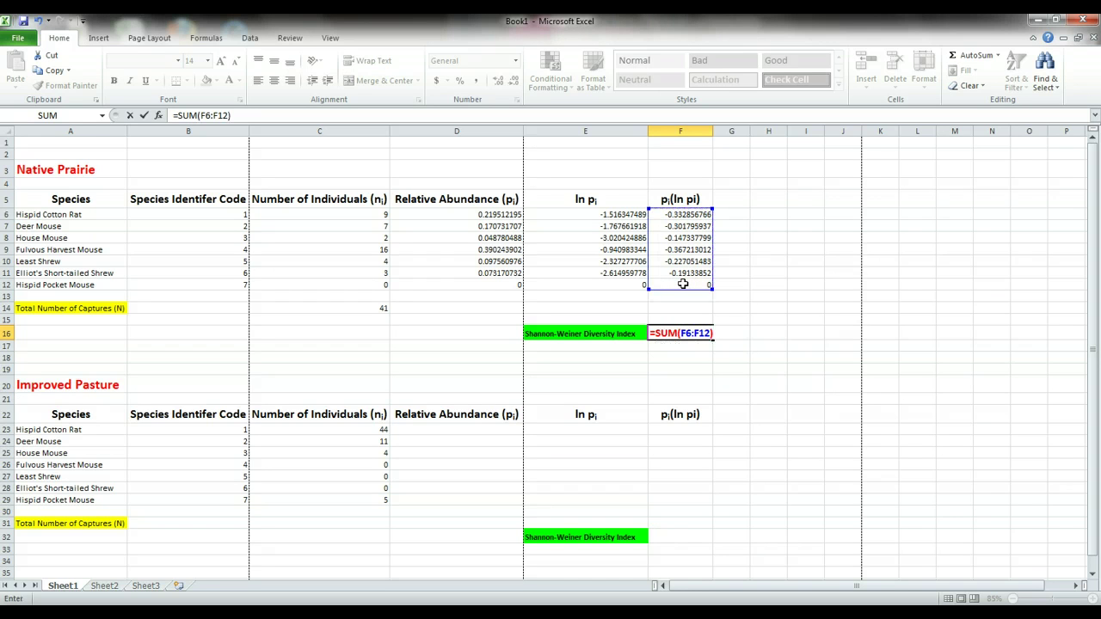
key("Return")
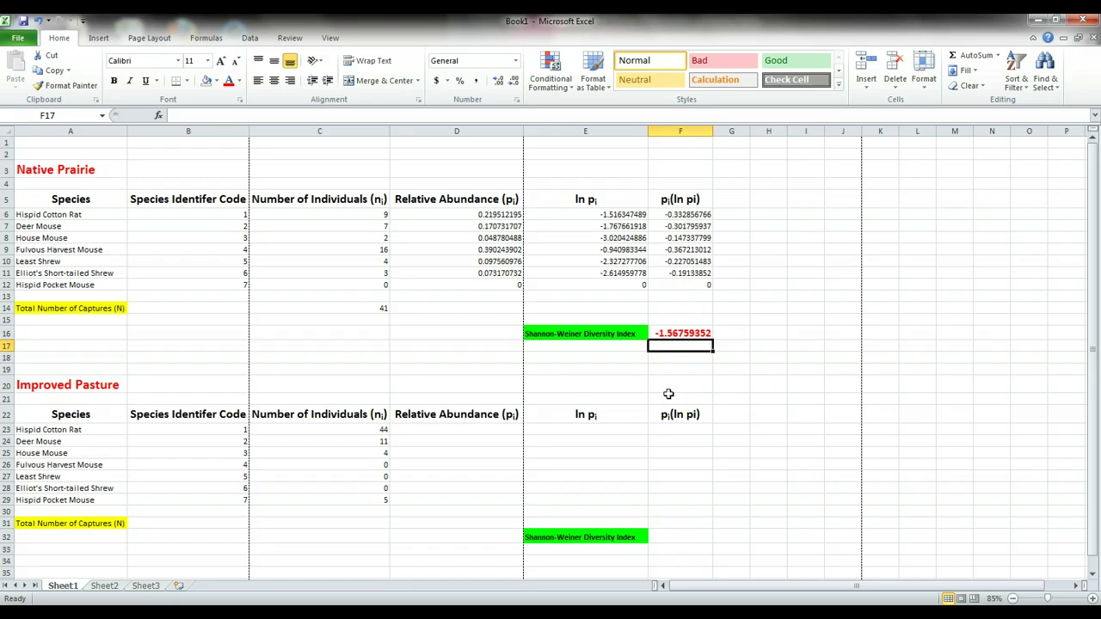
key("Down")
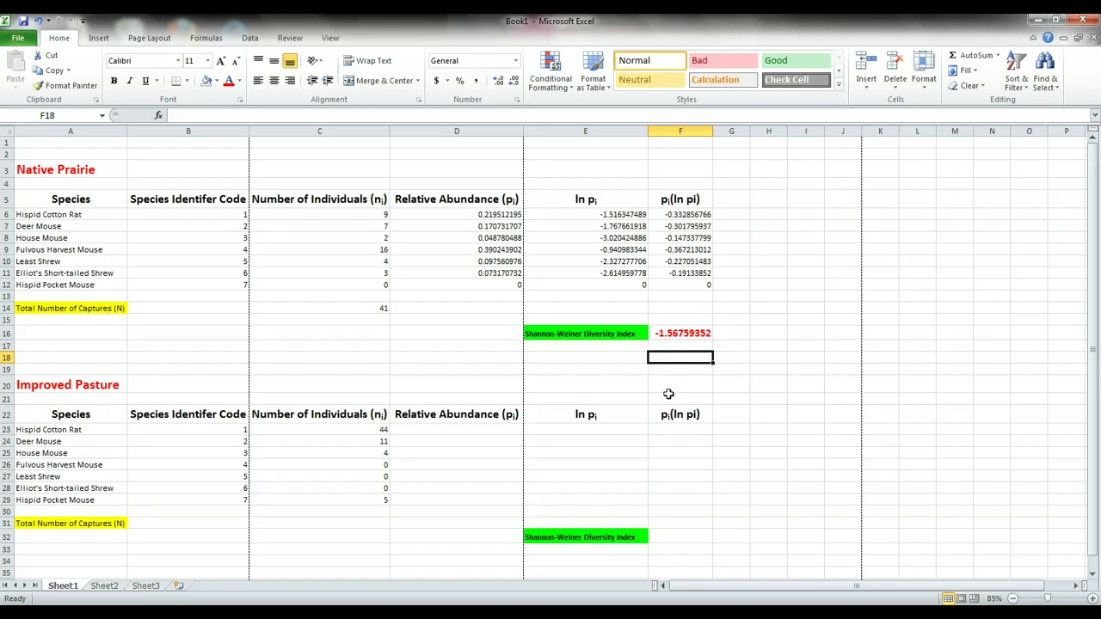
left_click(682, 336)
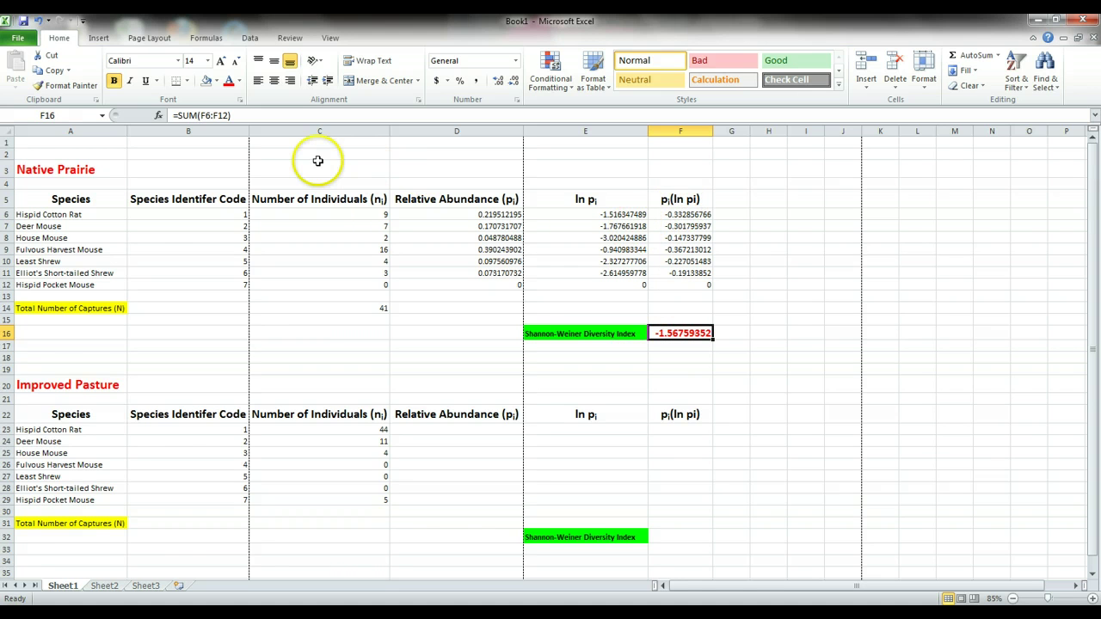
Change the F16 formula to =-SUM(F6:F12) so the index reads 1.5676.
left_click(179, 115)
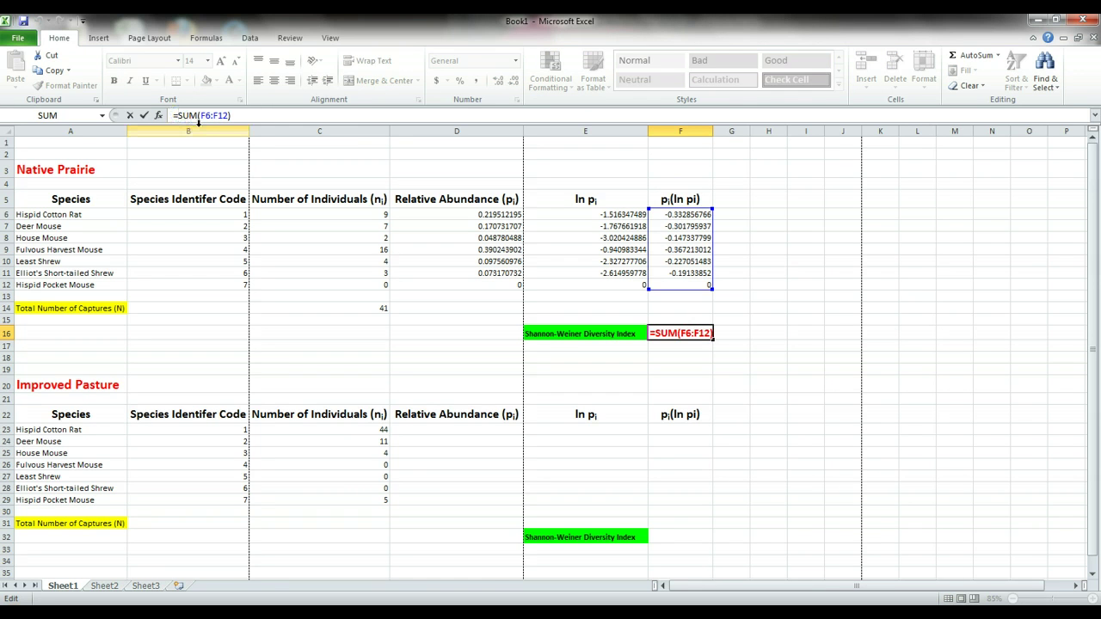
type("-")
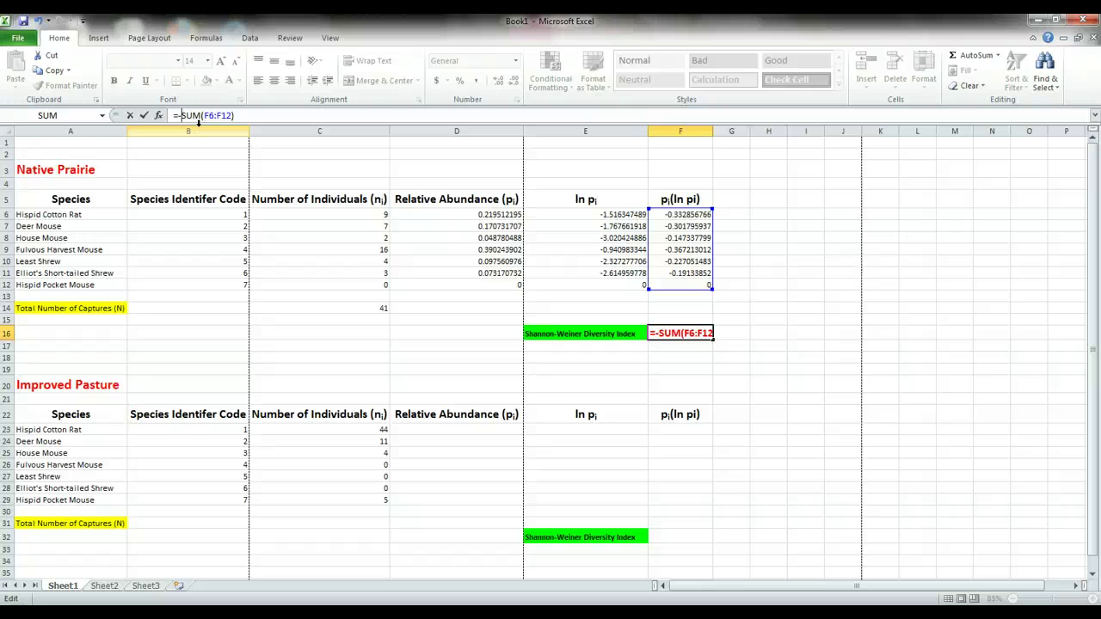
key("Return")
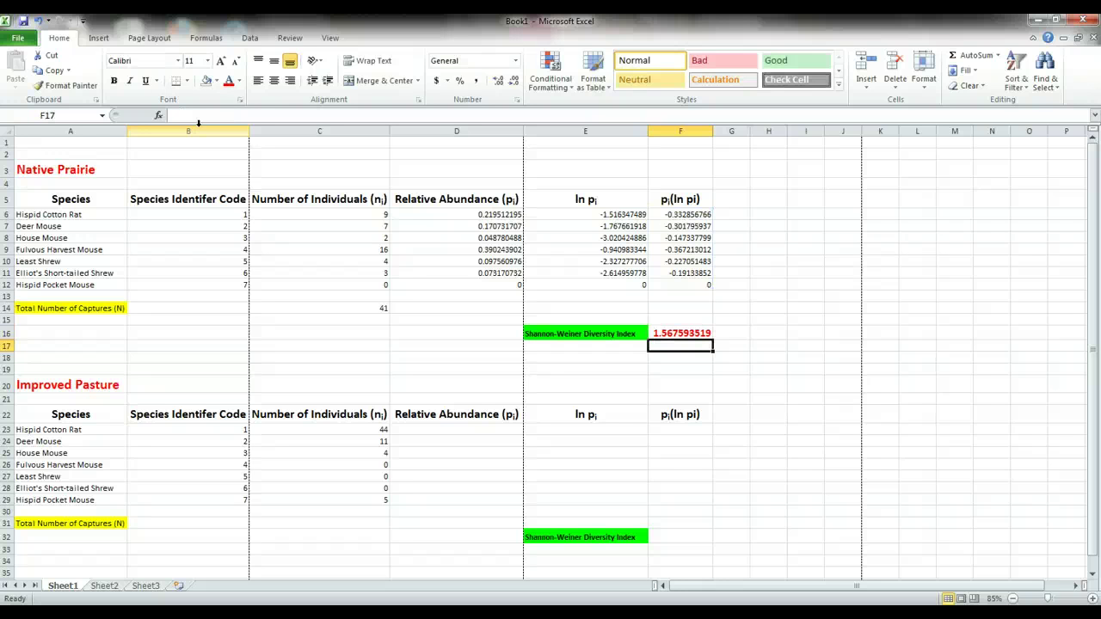
Enter =SUM(C23:C29) in C31 for an Improved Pasture total of 64.
left_click(423, 432)
type("=")
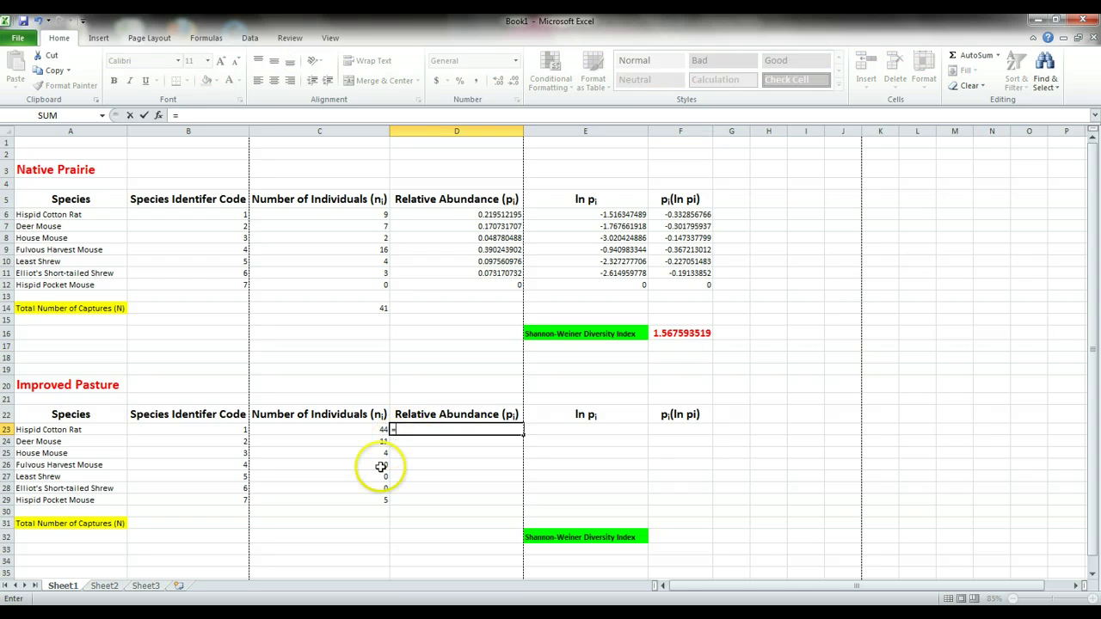
key("BackSpace")
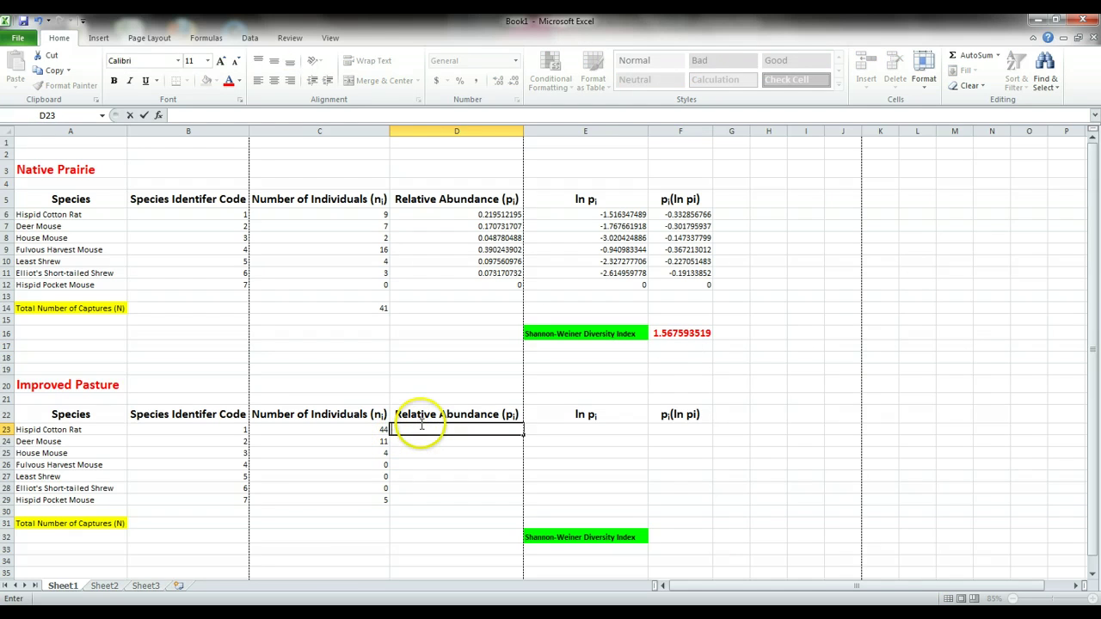
left_click(353, 524)
type("=SU")
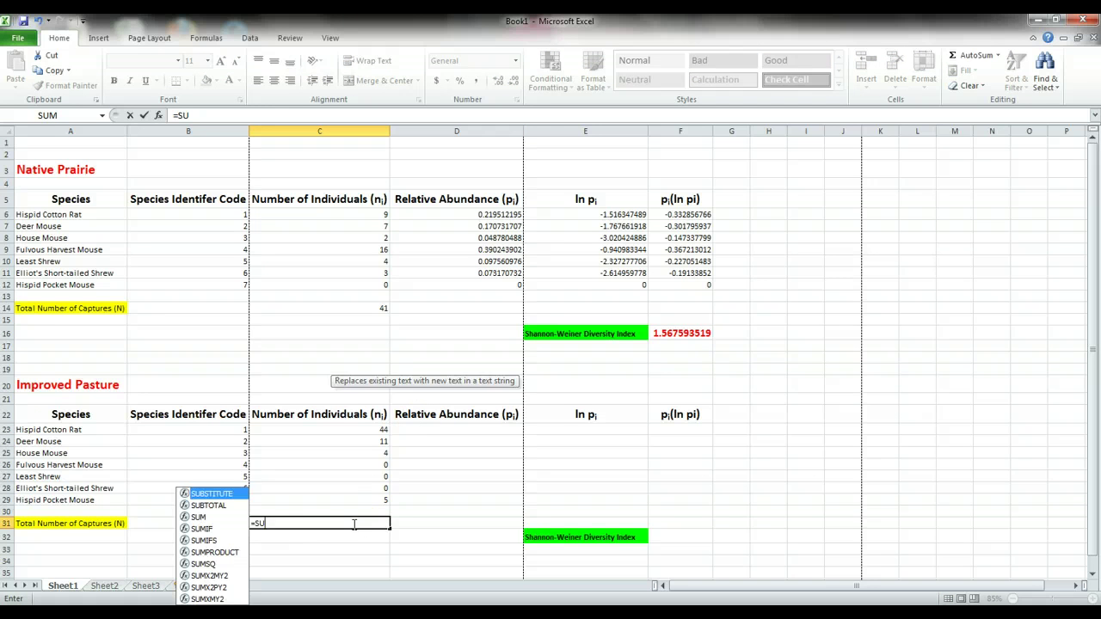
type("M(")
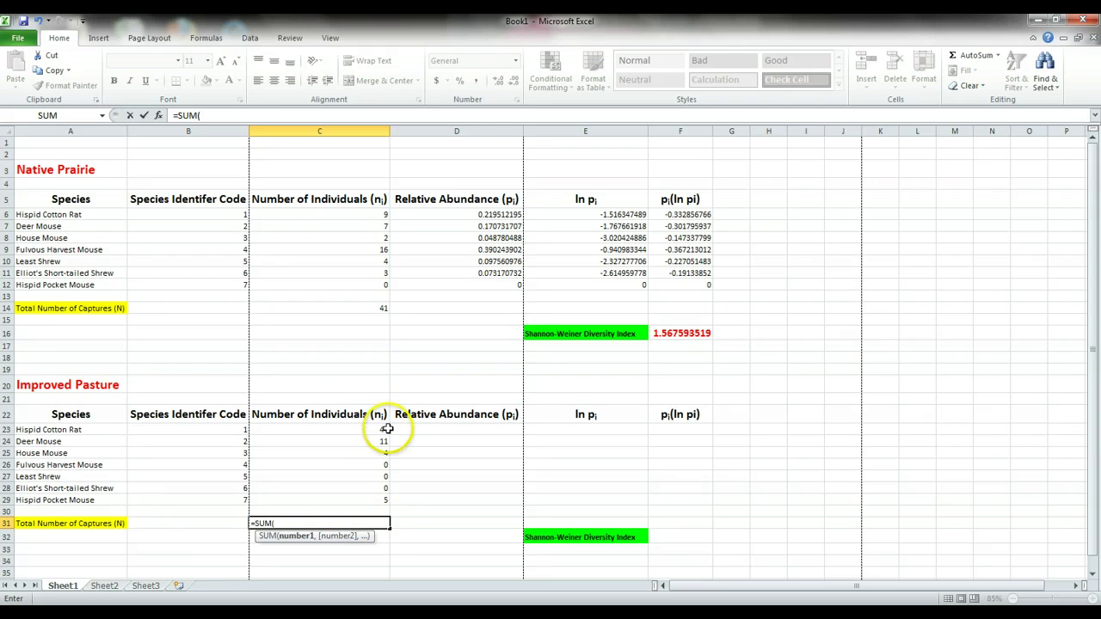
left_click_drag(387, 428, 364, 499)
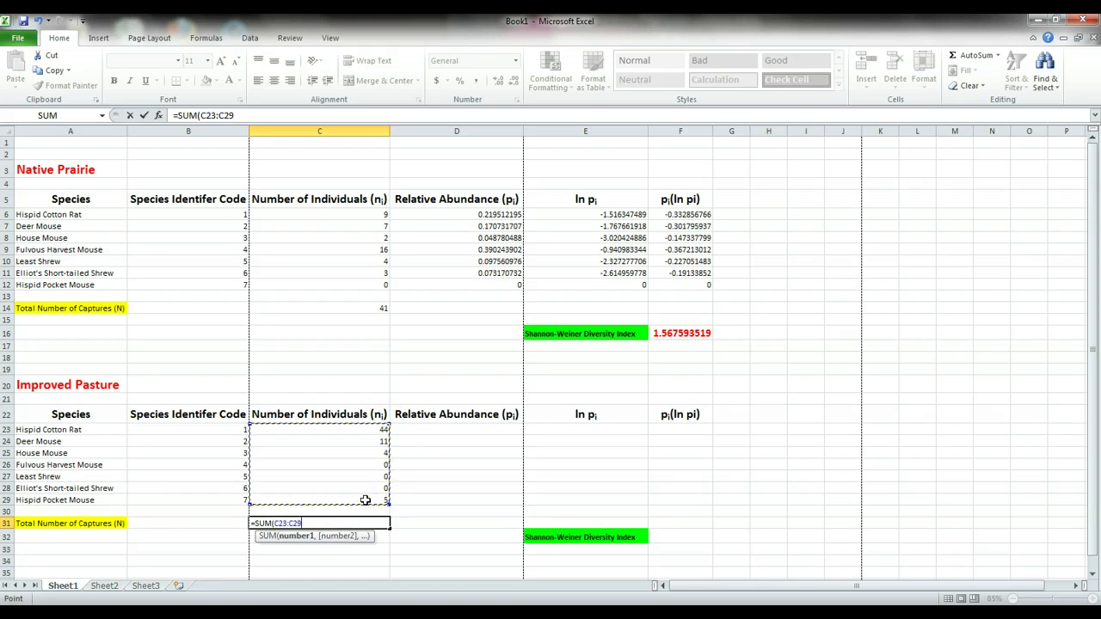
type(")")
key("Return")
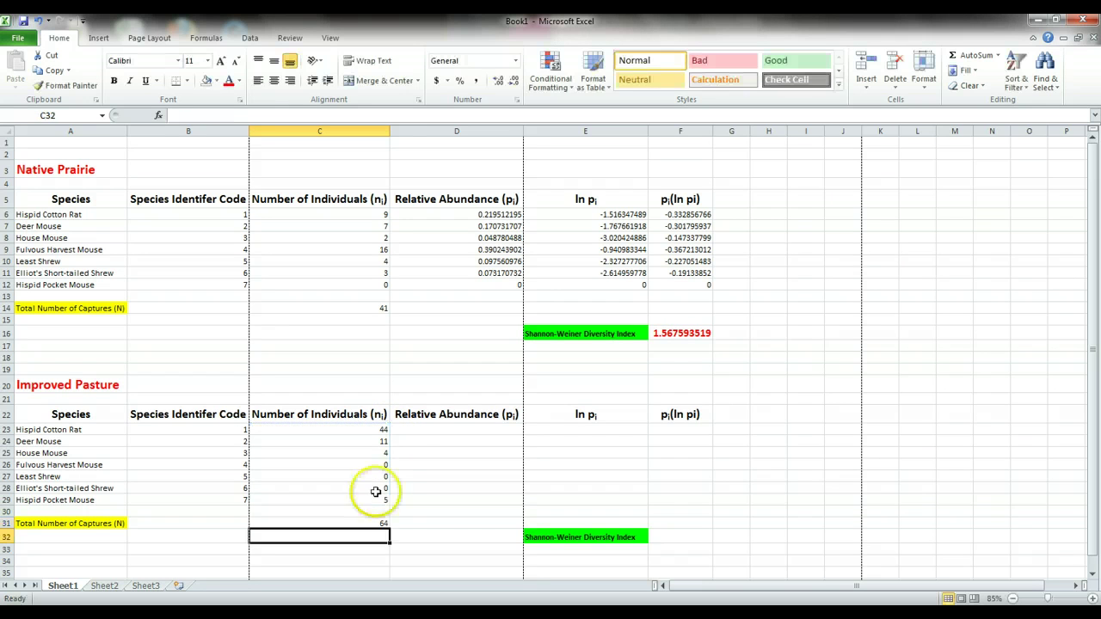
Enter a D23 formula dividing C23 by the C31 total and fill it down to D29.
left_click(443, 428)
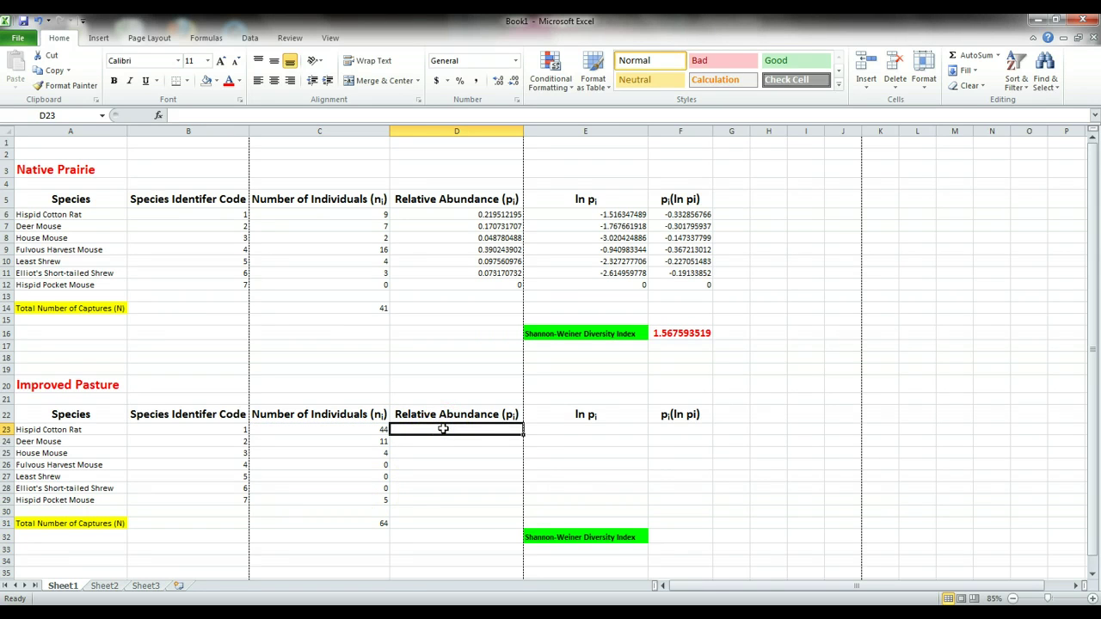
type("=")
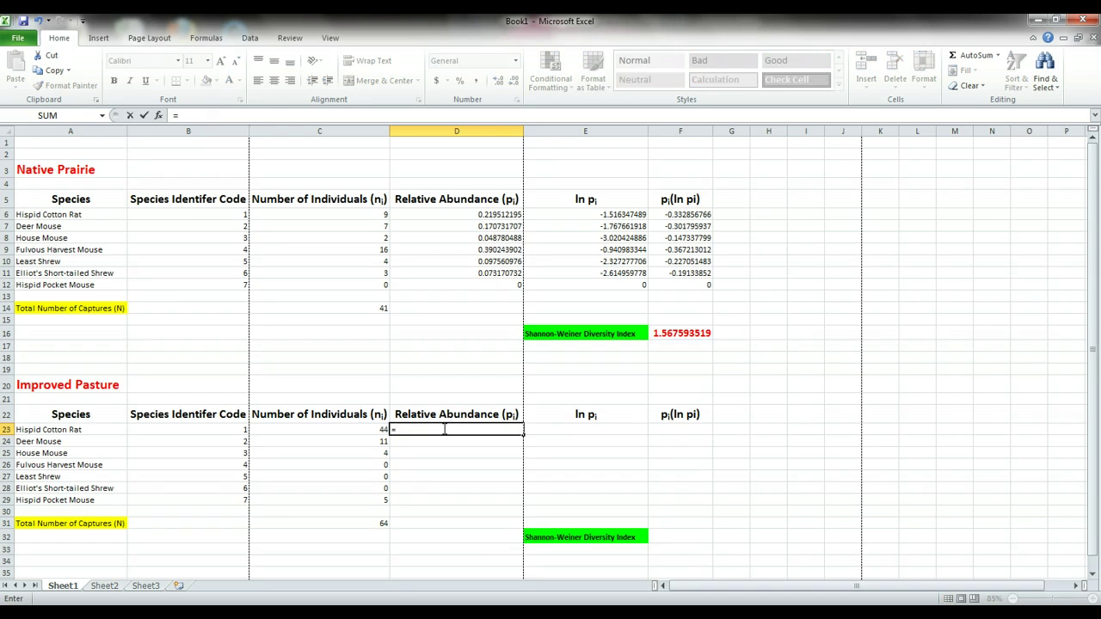
left_click(383, 429)
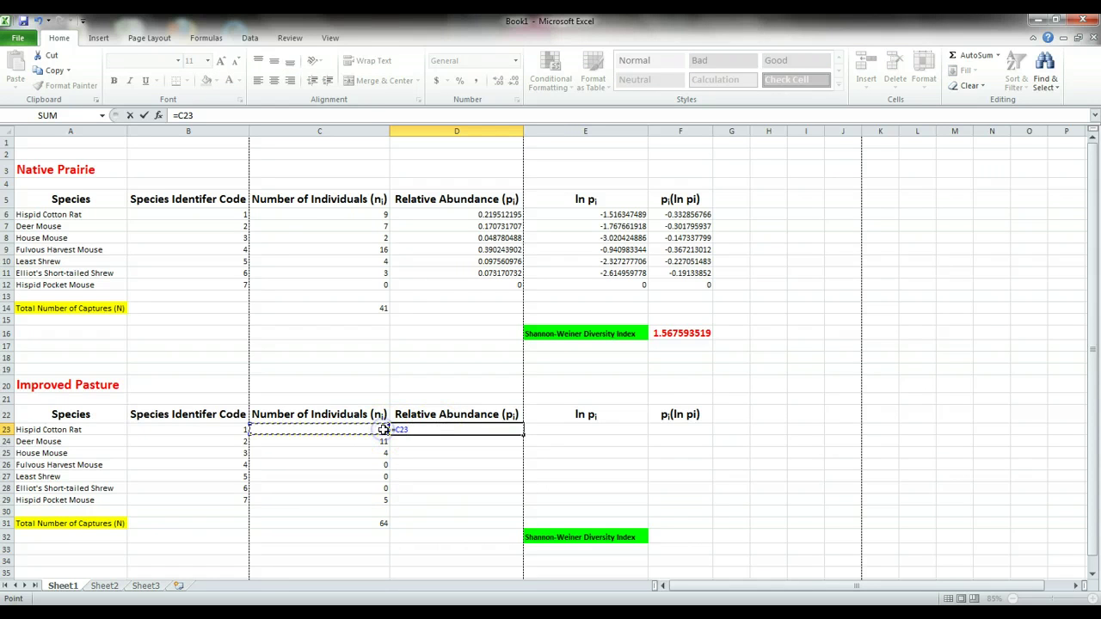
type("/")
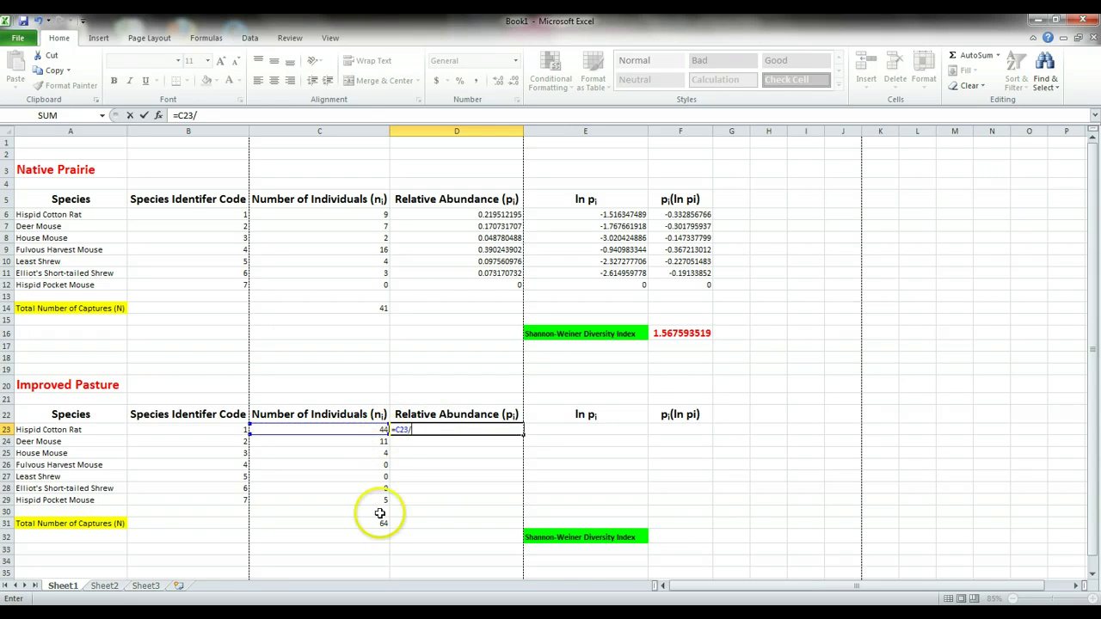
left_click(376, 523)
left_click(414, 430)
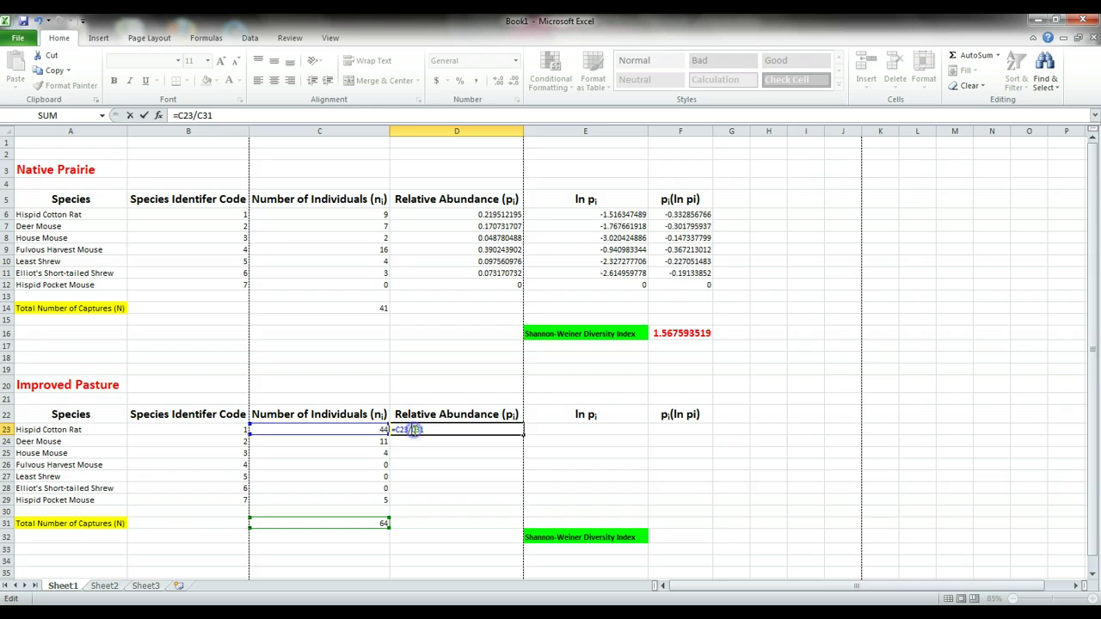
type("$")
key("Return")
left_click(419, 430)
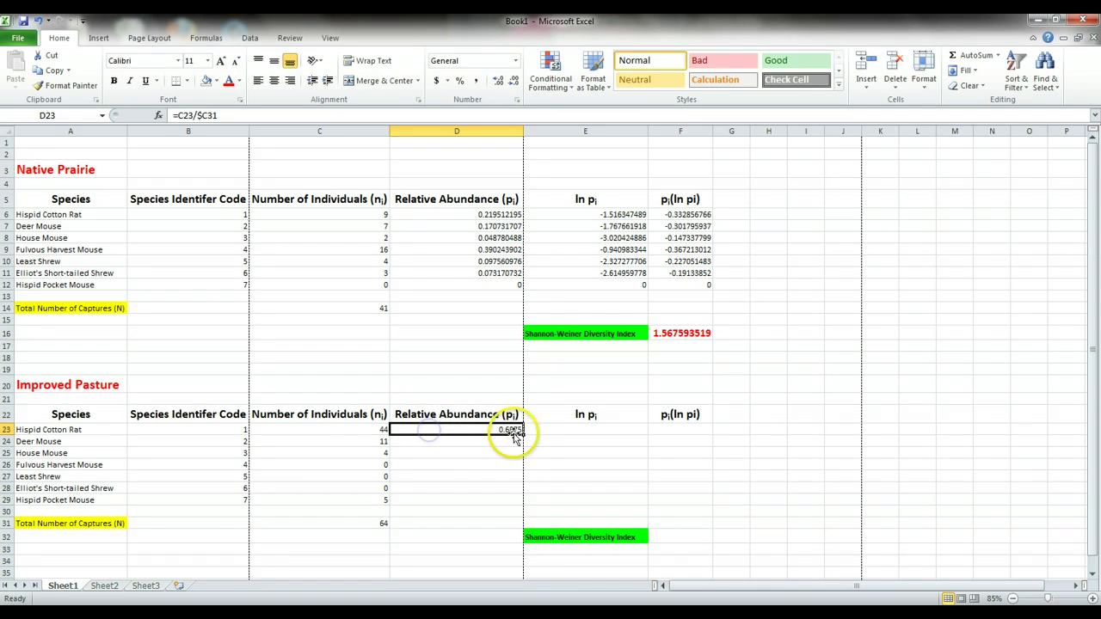
left_click_drag(521, 435, 499, 510)
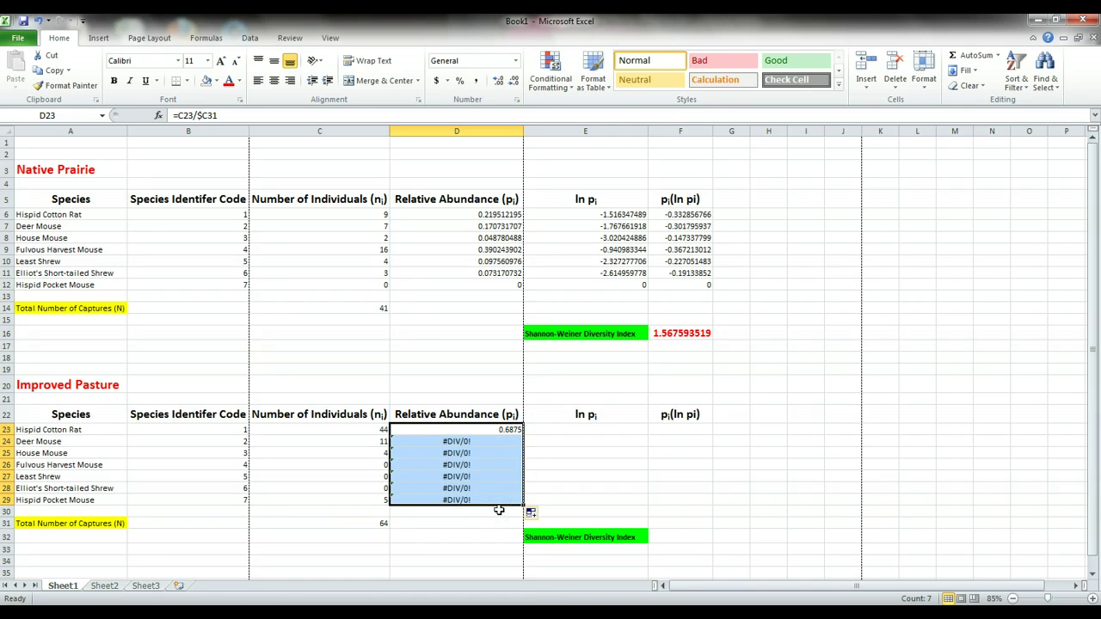
Correct D23 to =C23/C$31 to fix the #DIV/0! errors and refill down to D29.
left_click(505, 431)
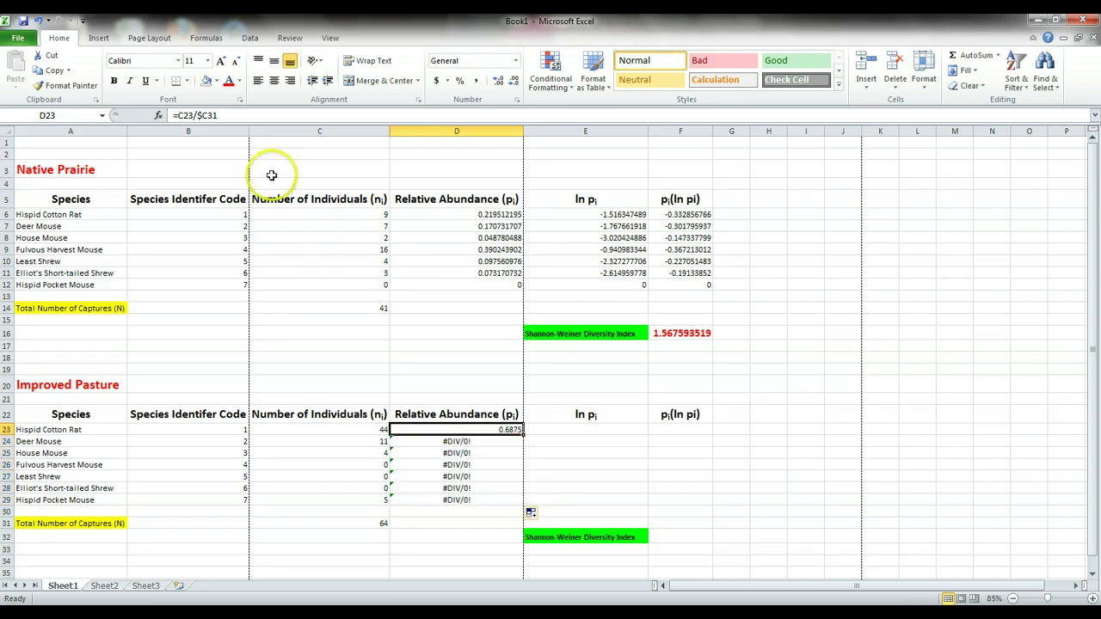
left_click(201, 115)
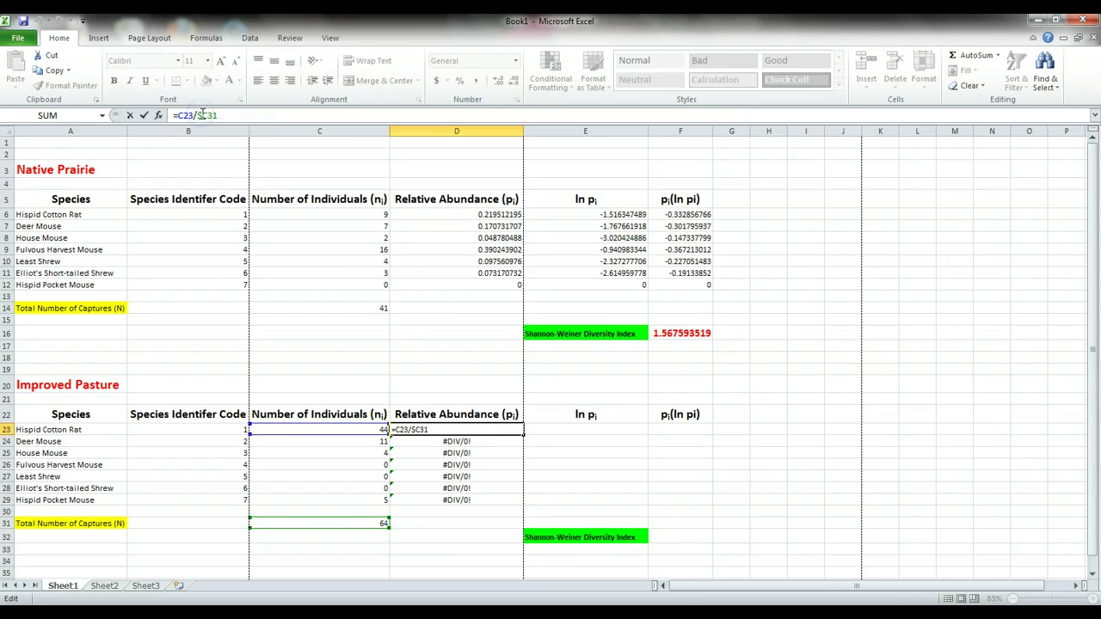
key("BackSpace")
left_click(204, 116)
type("$")
key("Return")
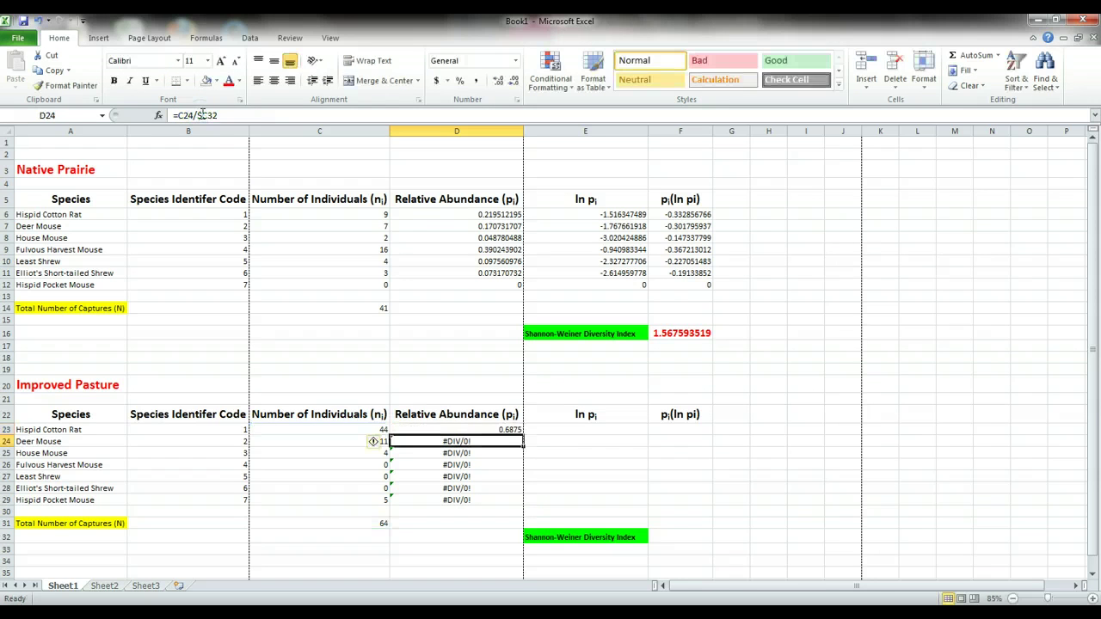
left_click(502, 430)
left_click_drag(522, 436, 502, 504)
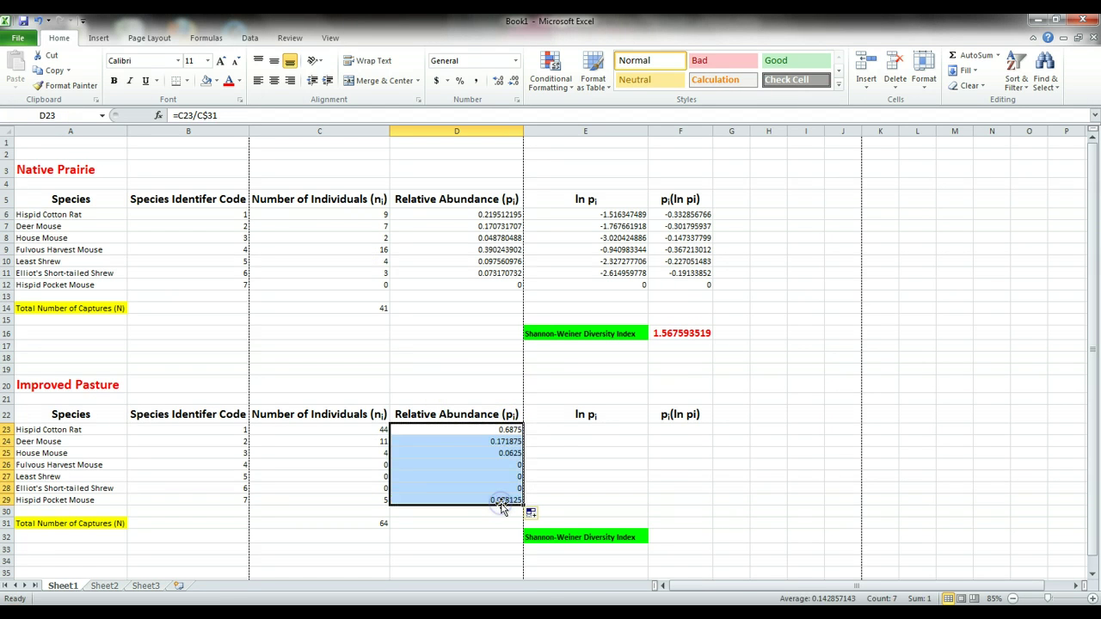
left_click(590, 428)
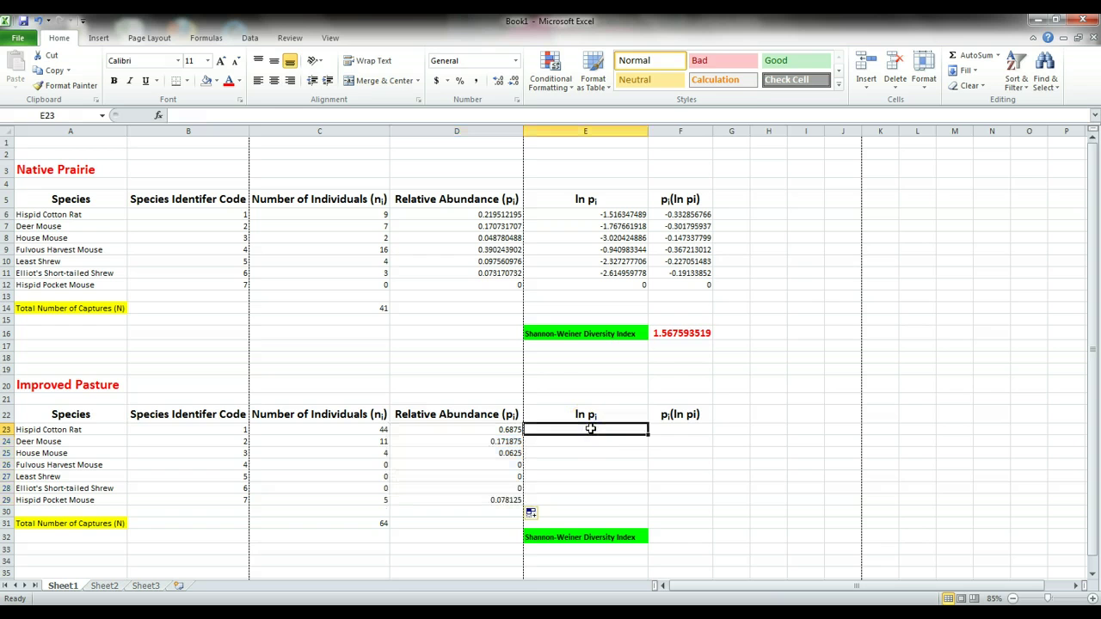
Enter =LN(D23) in E23 and fill it down to E29.
type("=ln")
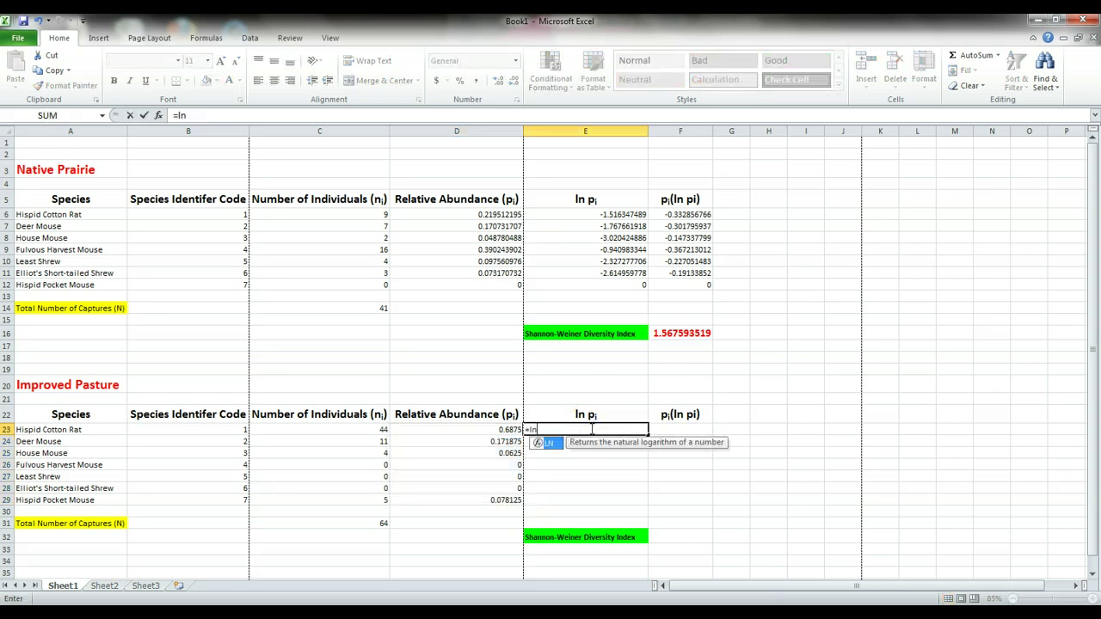
type("(")
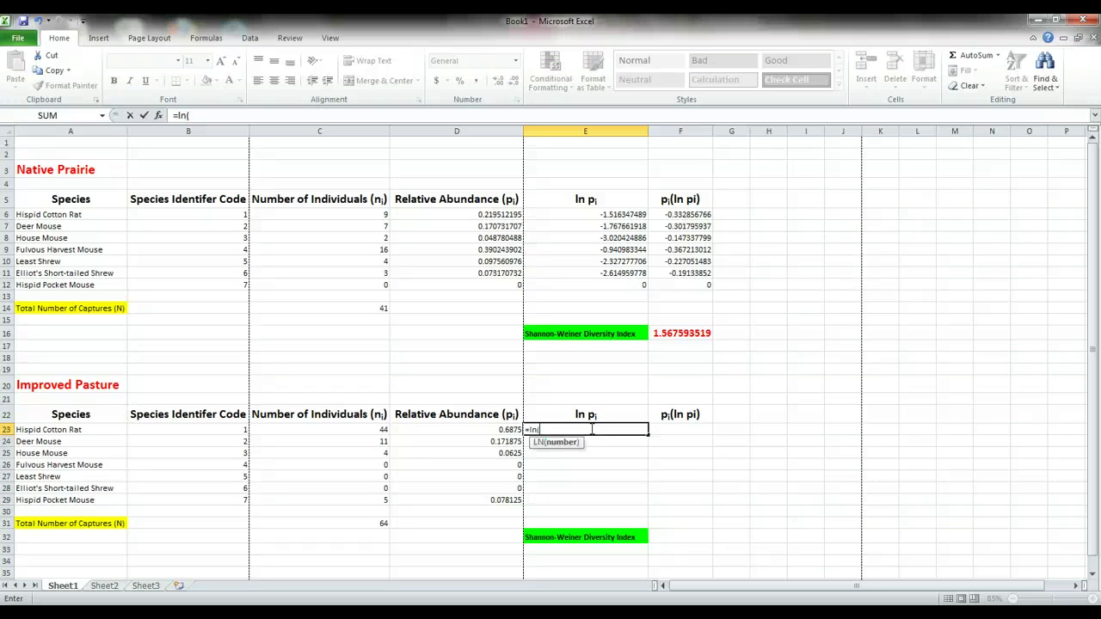
left_click(508, 430)
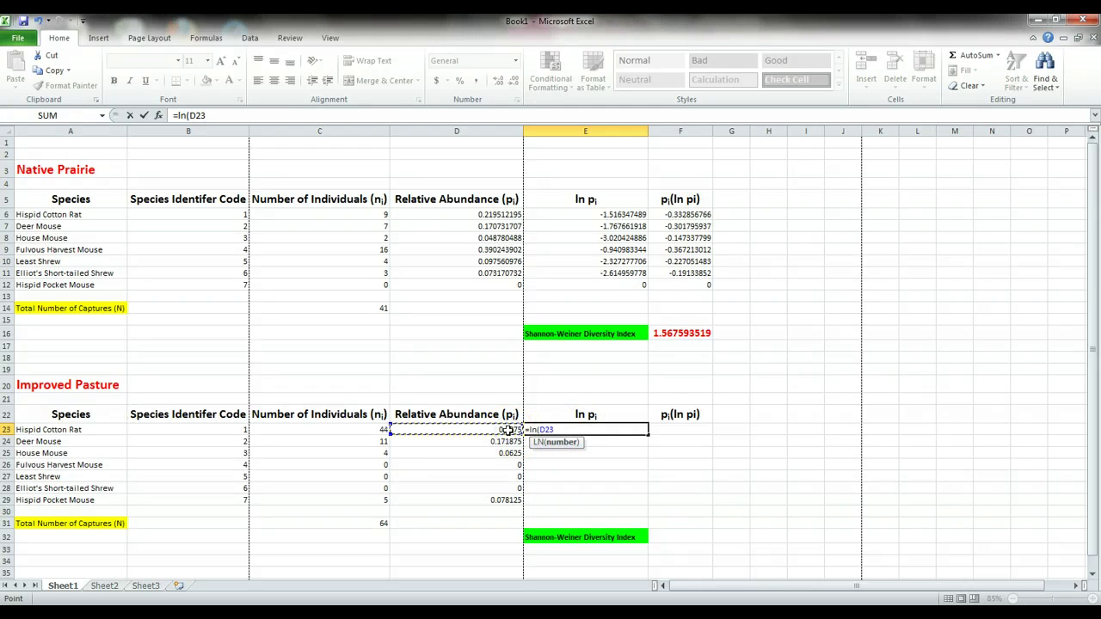
type(")")
key("Return")
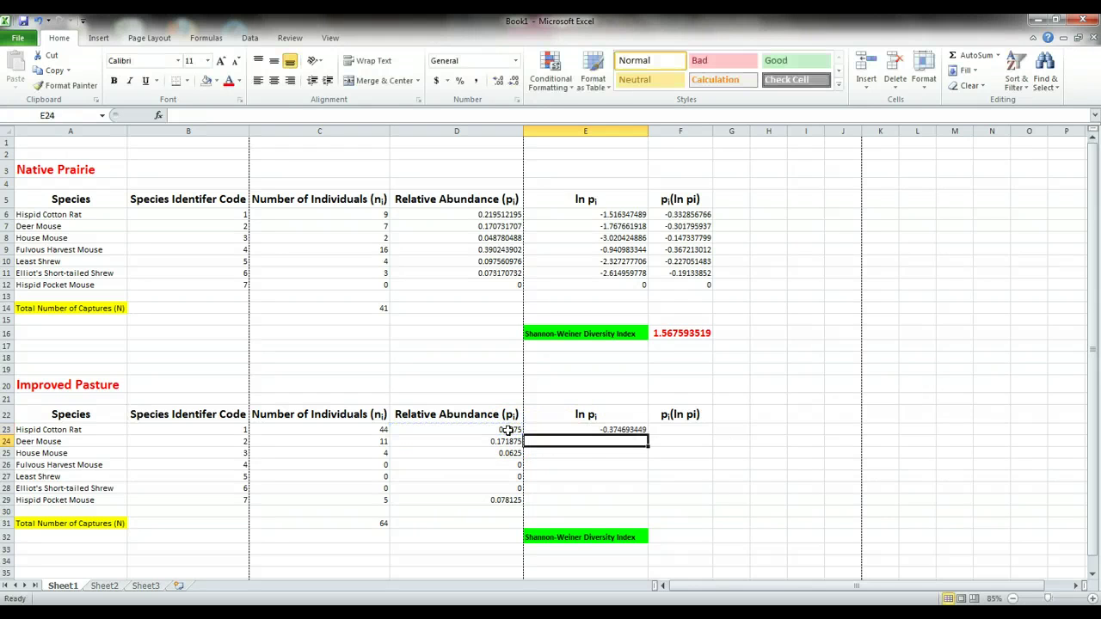
left_click(626, 429)
left_click_drag(648, 434, 625, 504)
Replace the #NUM! errors in E26:E28 with 0 for the absent species.
left_click(611, 465)
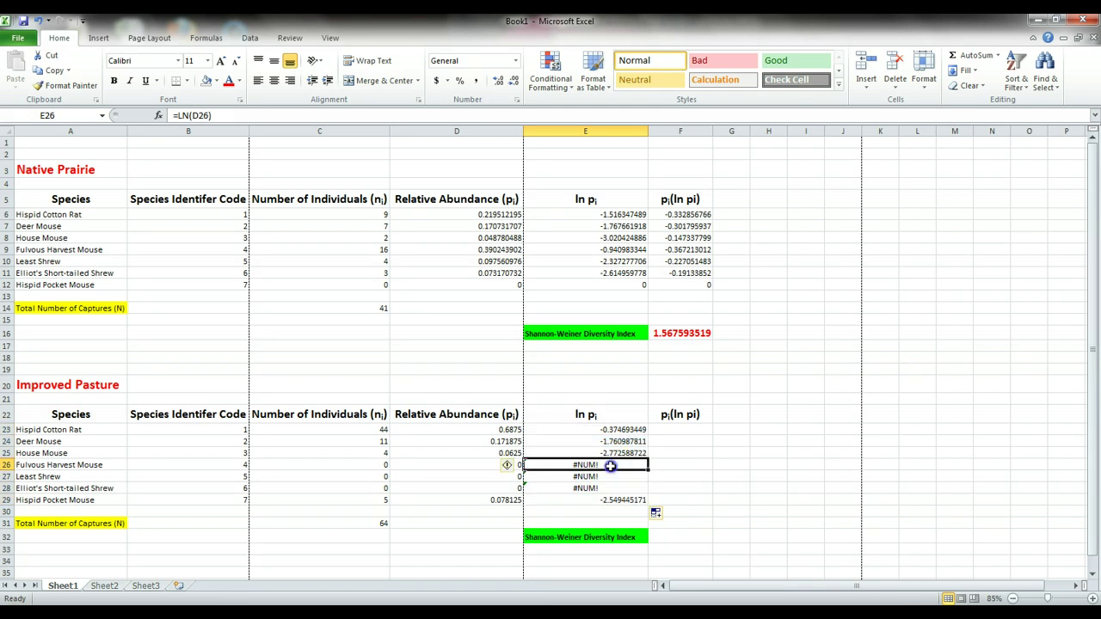
type("0")
key("Return")
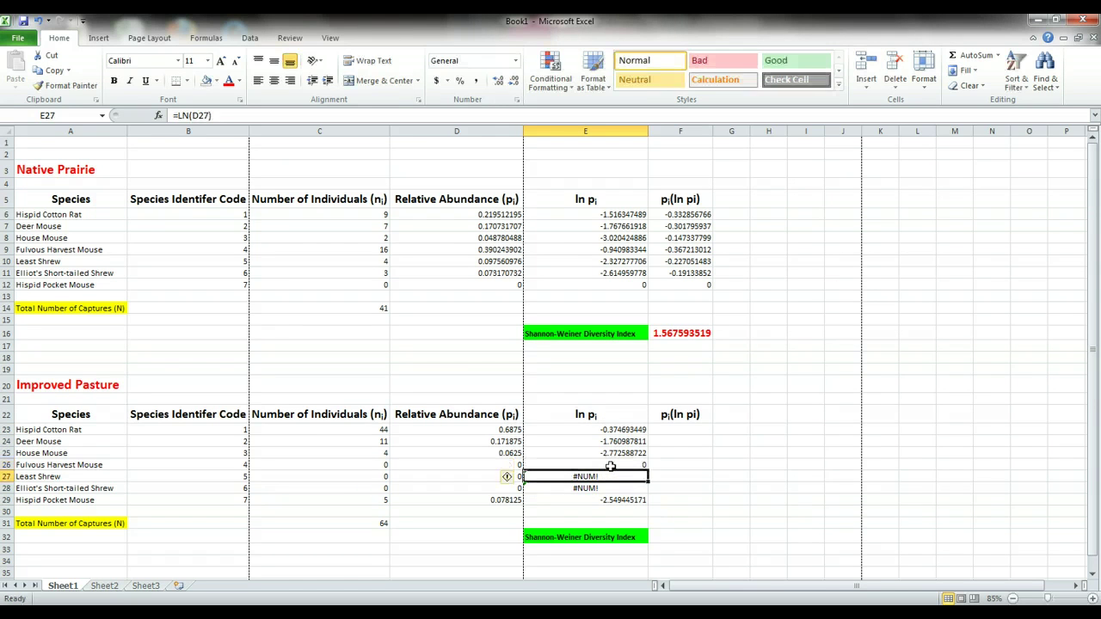
type("0")
key("Return")
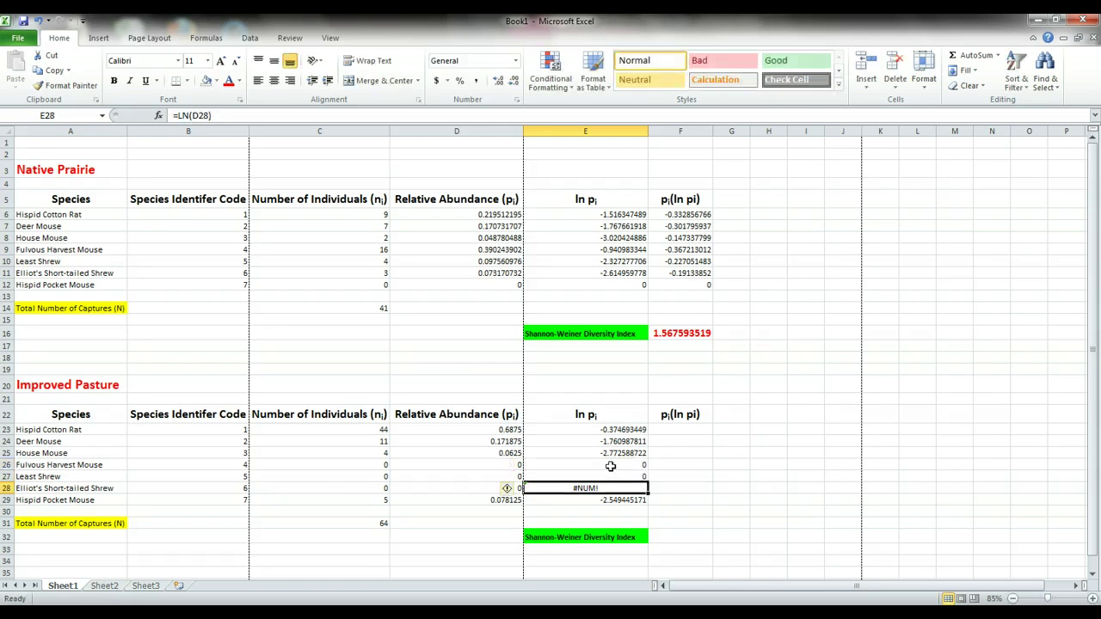
type("0")
key("Right")
Enter =D23*E23 in F23 and fill it down to F29, giving -0.2576 to -0.1992.
key("Up")
key("Up")
key("Up")
key("Up")
key("Up")
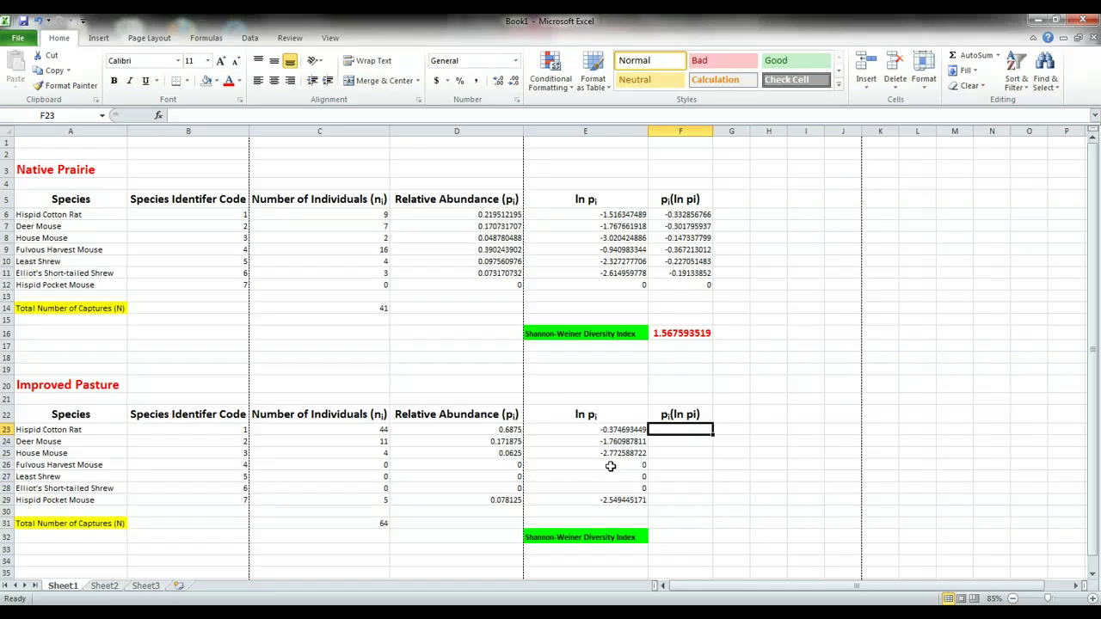
type("=")
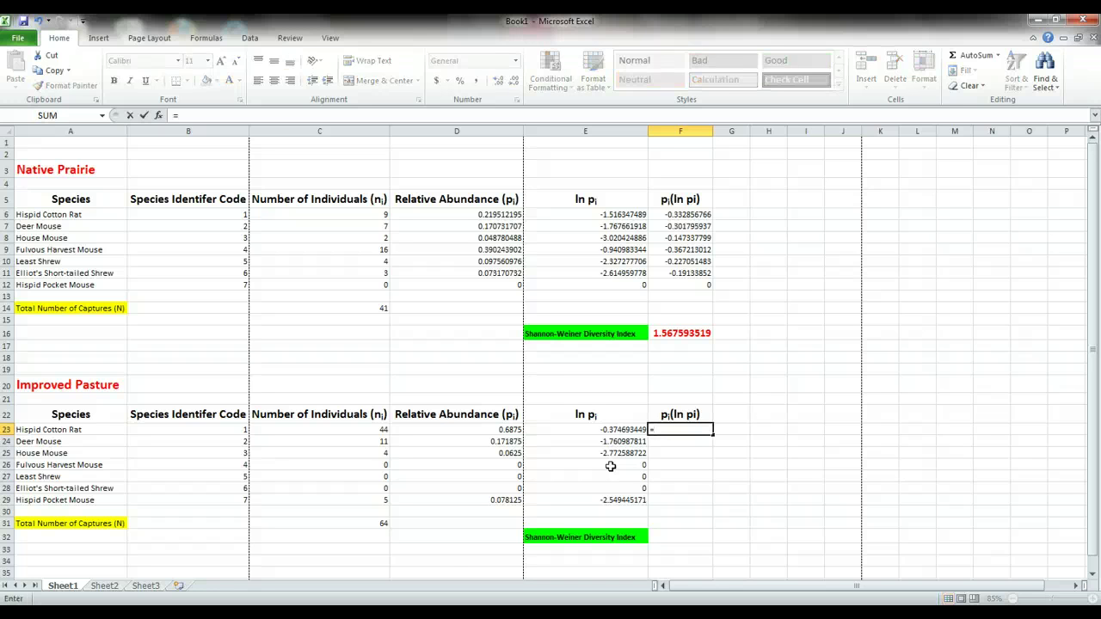
left_click(511, 430)
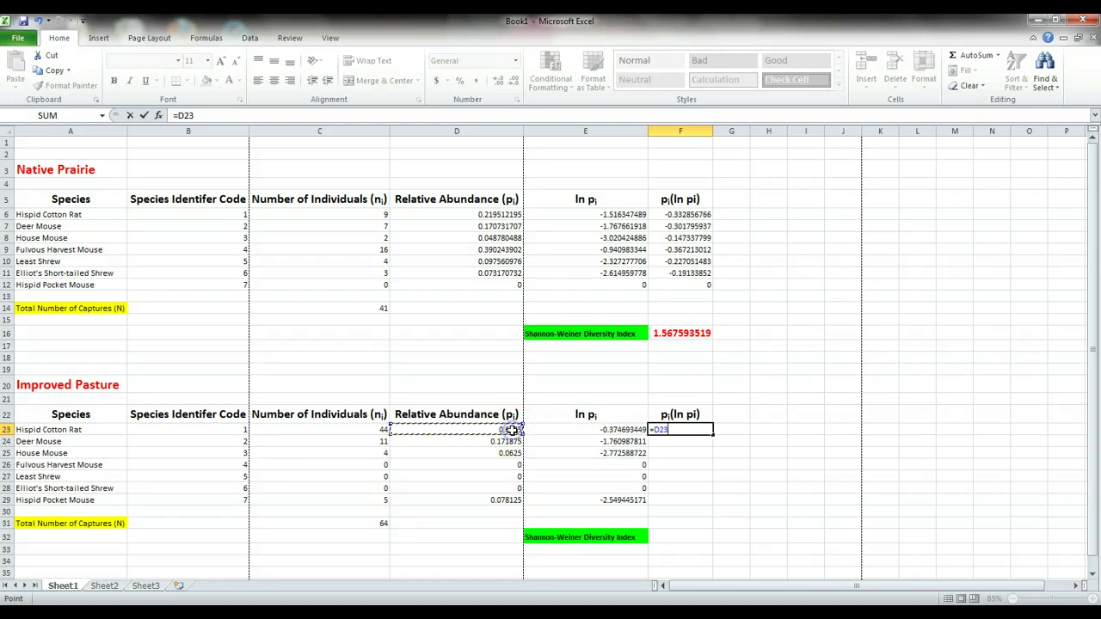
type("*")
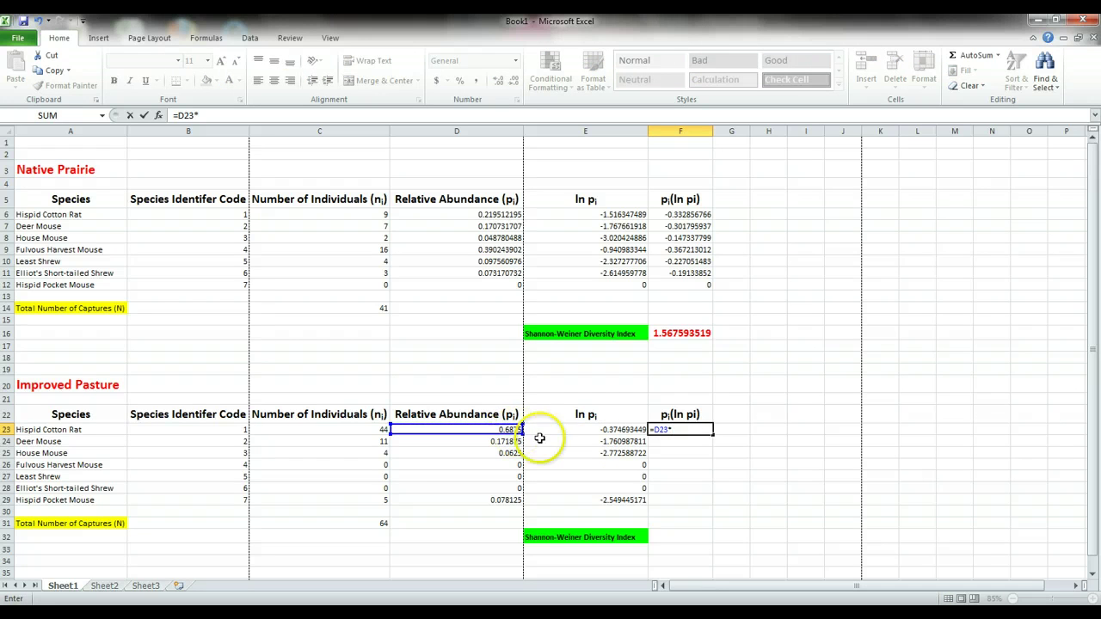
left_click(565, 431)
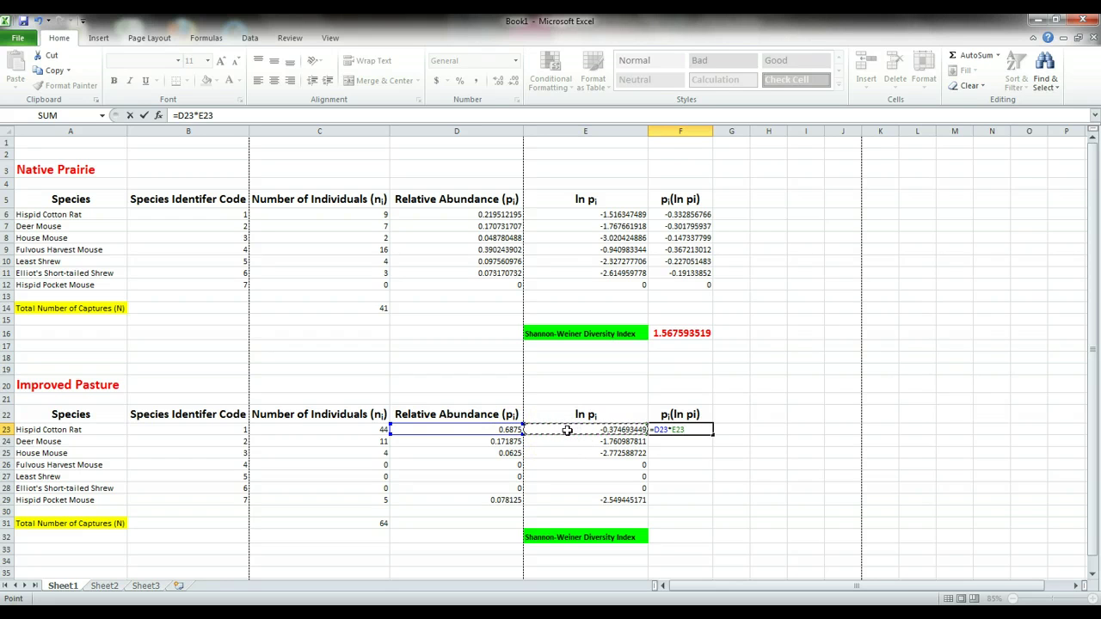
key("Return")
key("Up")
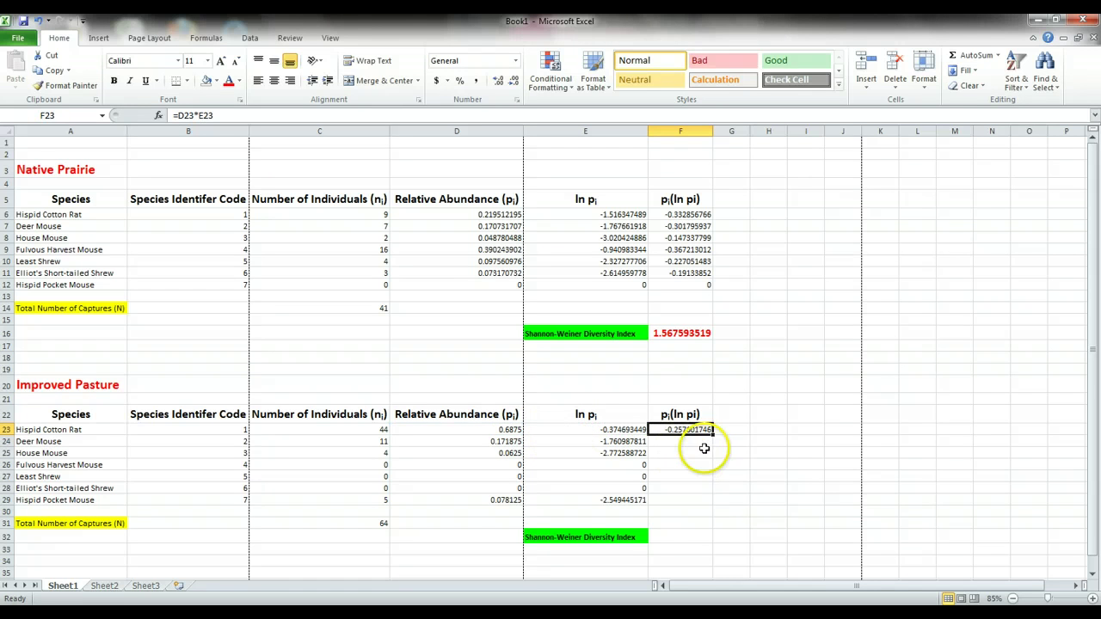
left_click_drag(712, 436, 695, 504)
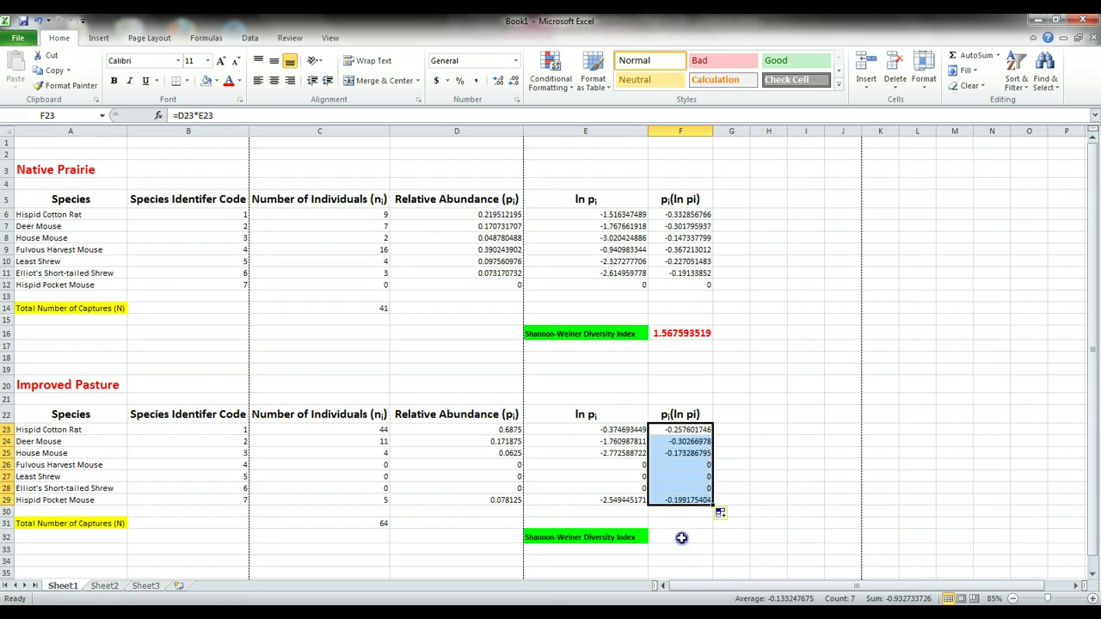
left_click(681, 537)
Enter =-SUM(F23:F29) in F32 to get the index 0.932733726.
type("=")
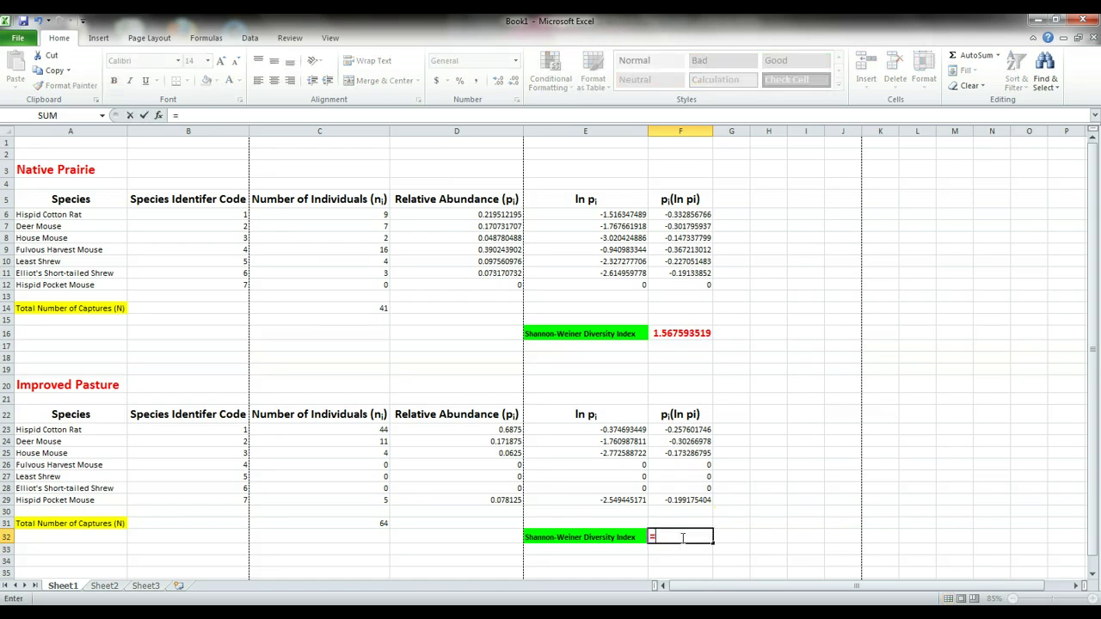
type("-SUM(")
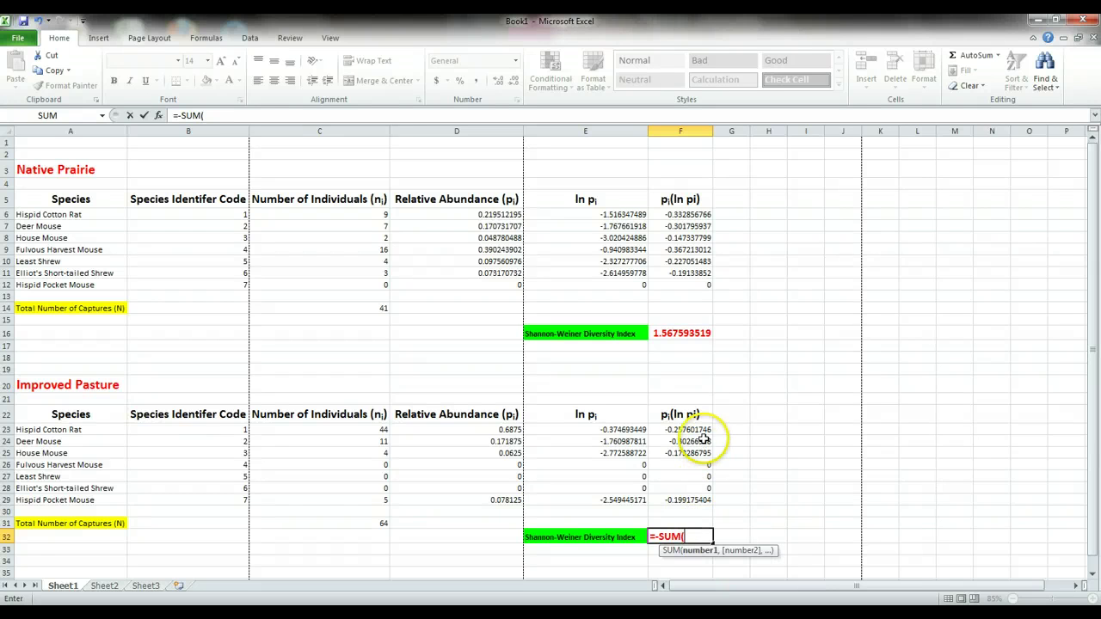
left_click_drag(704, 430, 693, 498)
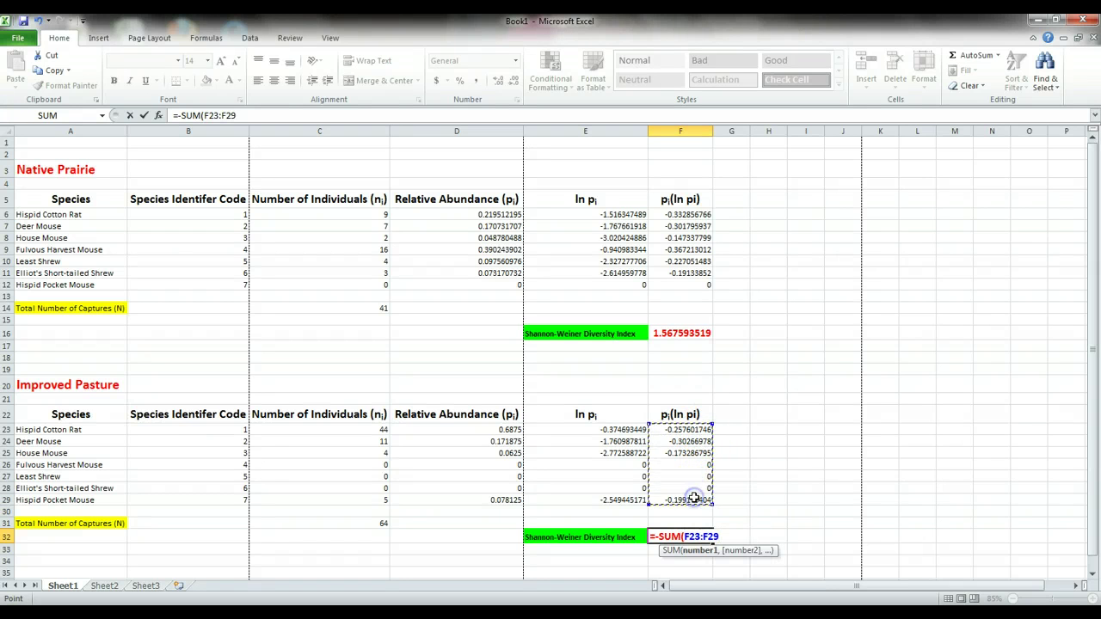
type(")")
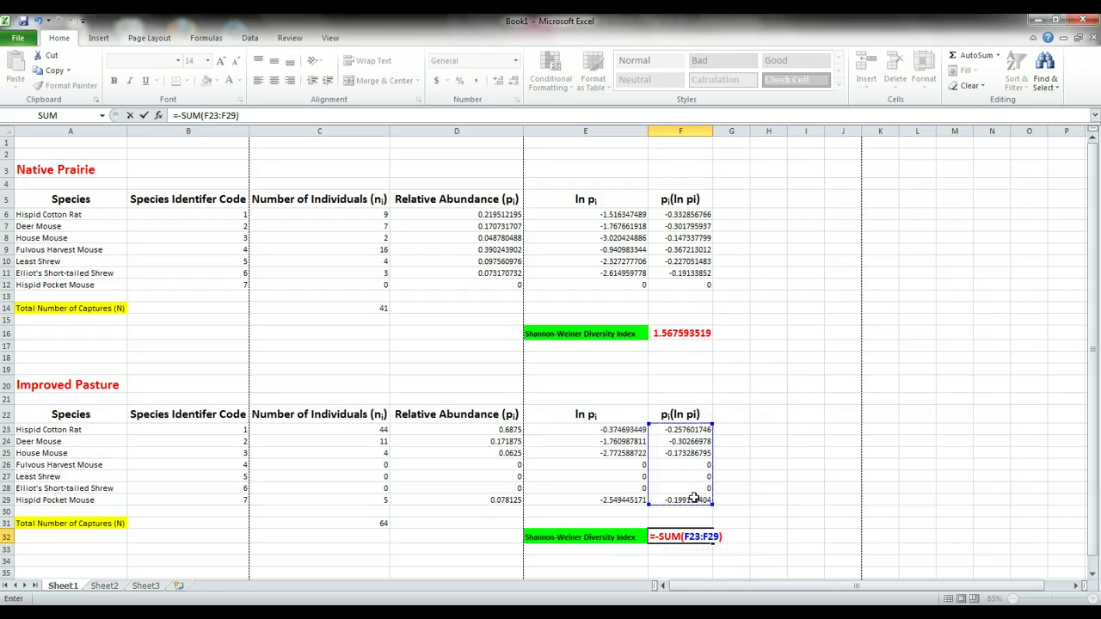
key("Return")
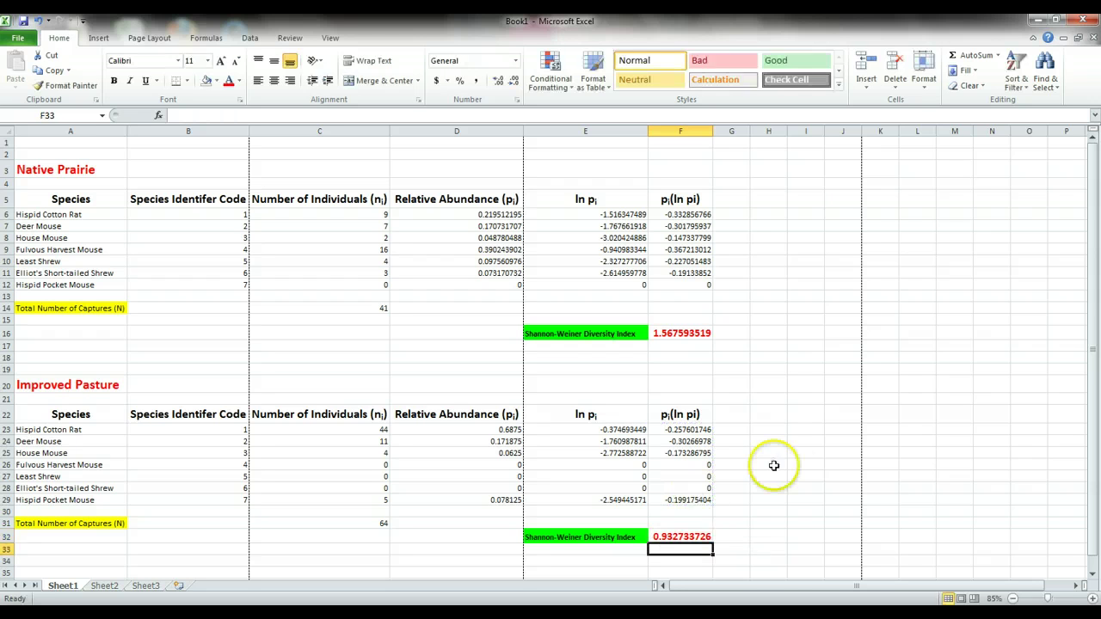